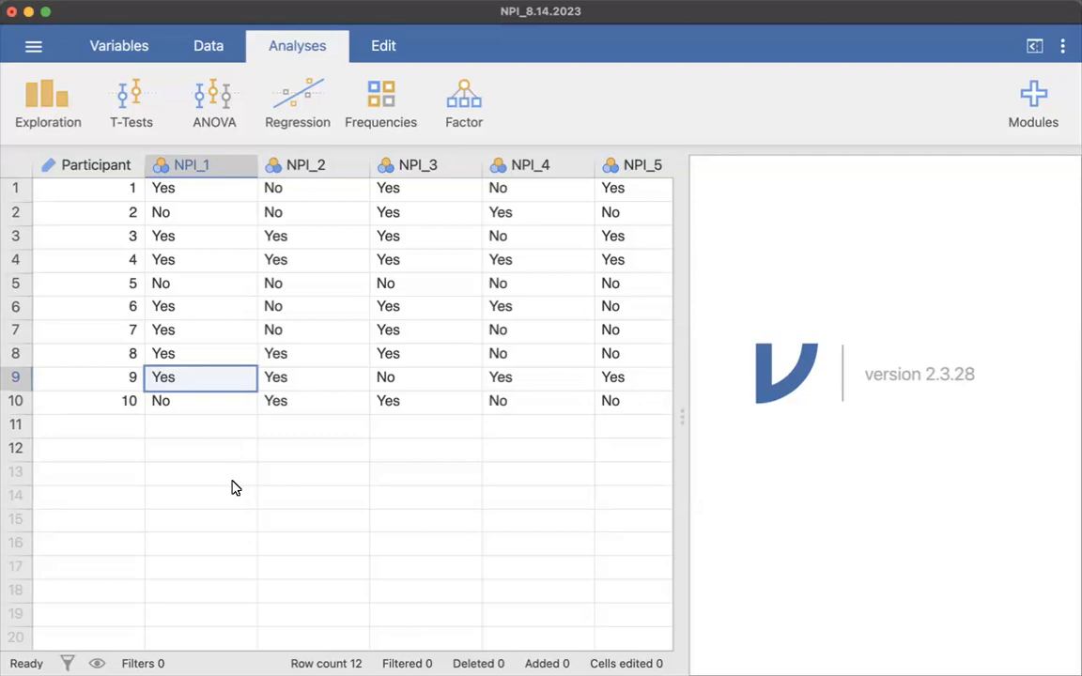
drag(111, 188, 101, 413)
click(426, 448)
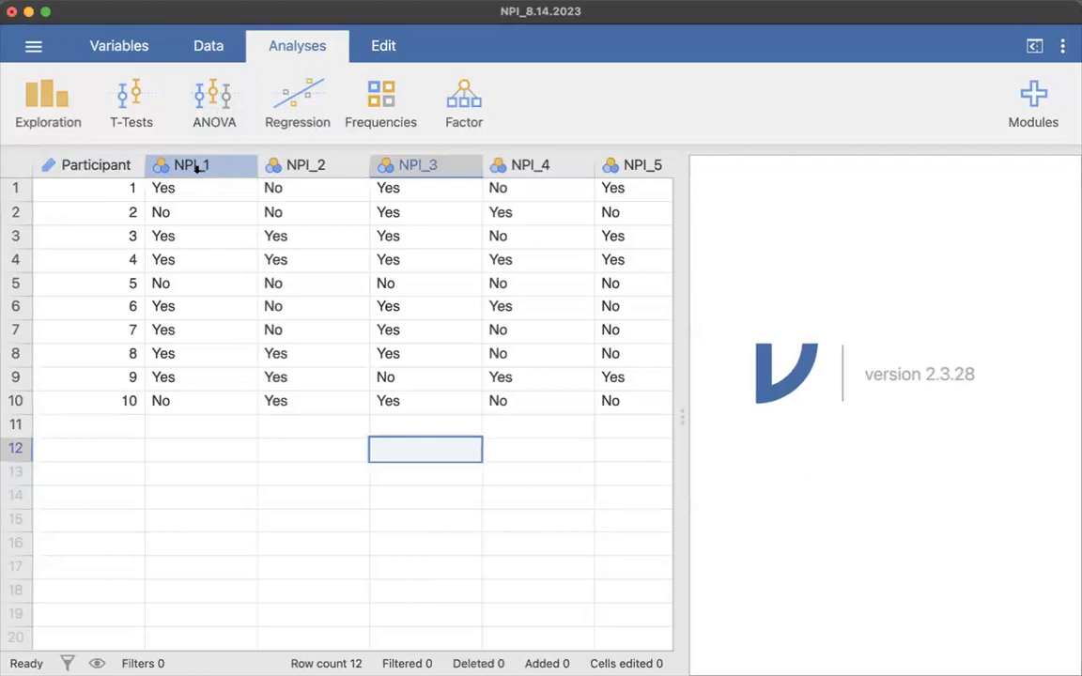
Create a new computed variable in the first empty column after NPI_40.
scroll(258, 217, right, 20)
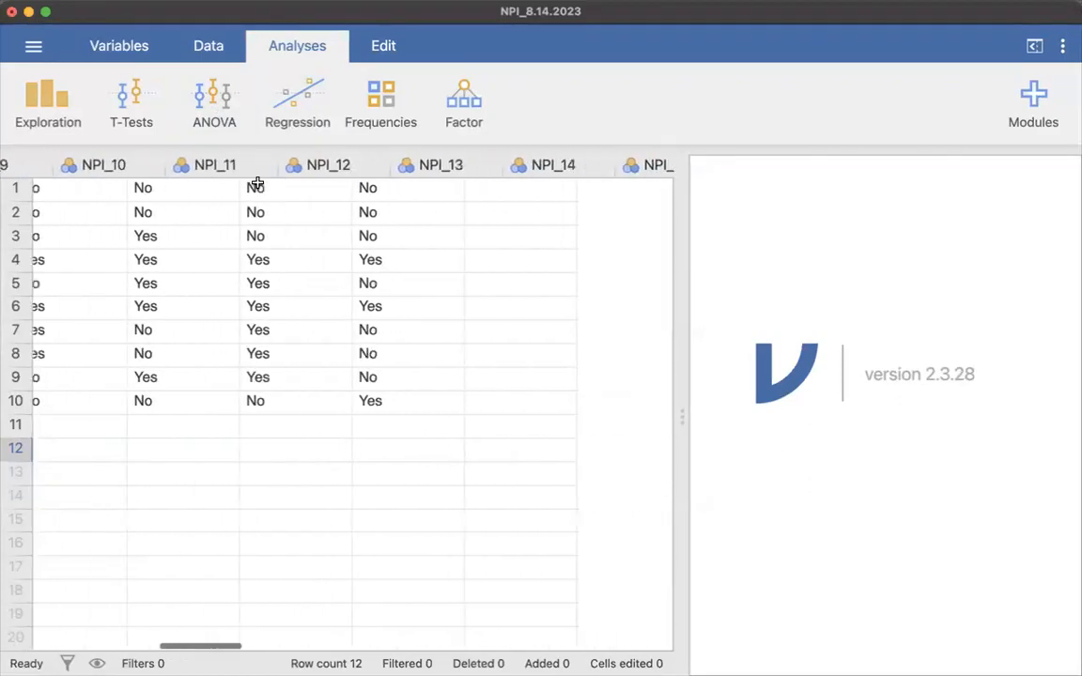
scroll(257, 183, right, 18)
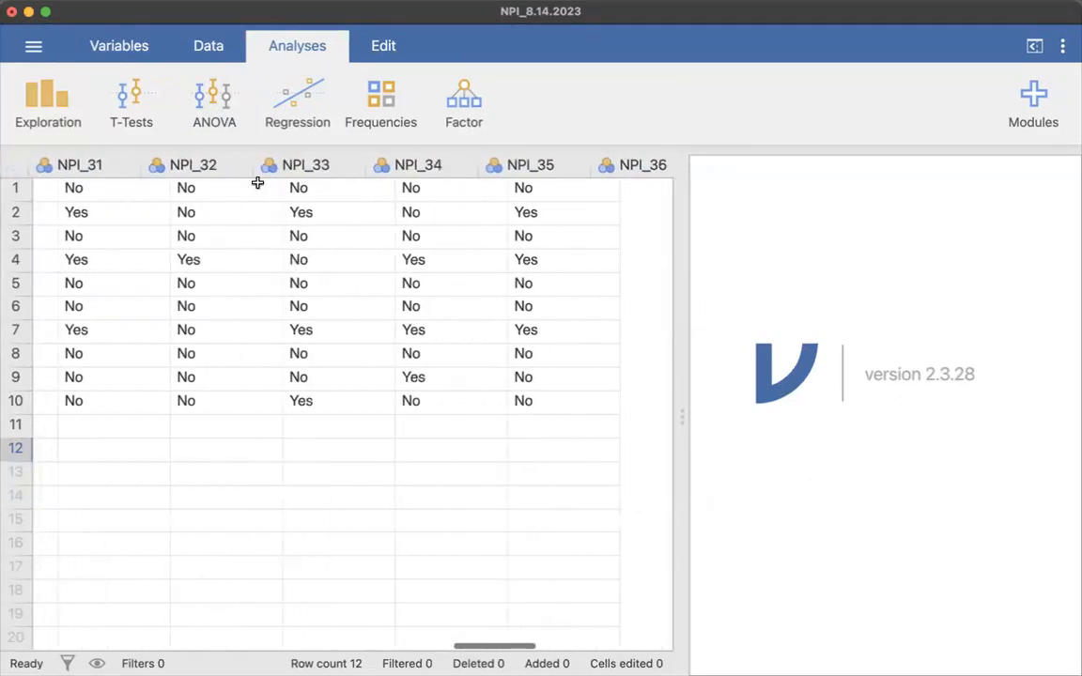
double_click(482, 164)
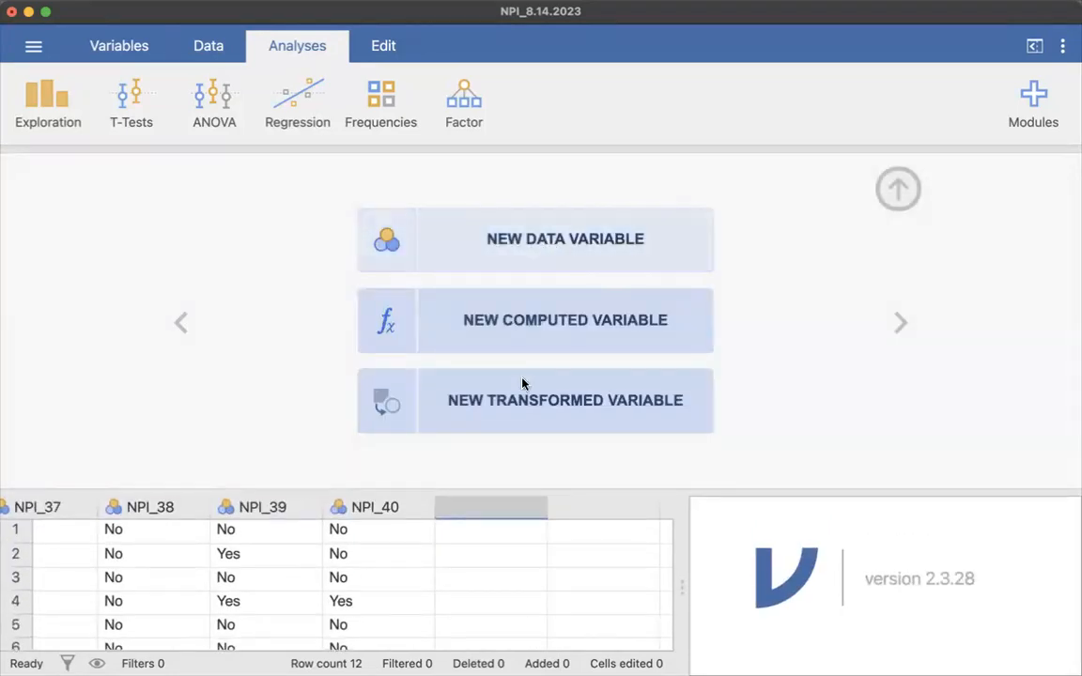
click(563, 329)
Name the new computed variable NPI_Total.
click(309, 203)
click(309, 203)
key(BackSpace)
key(BackSpace)
text(NO)
key(BackSpace)
text(PI_YO)
key(BackSpace)
key(BackSpace)
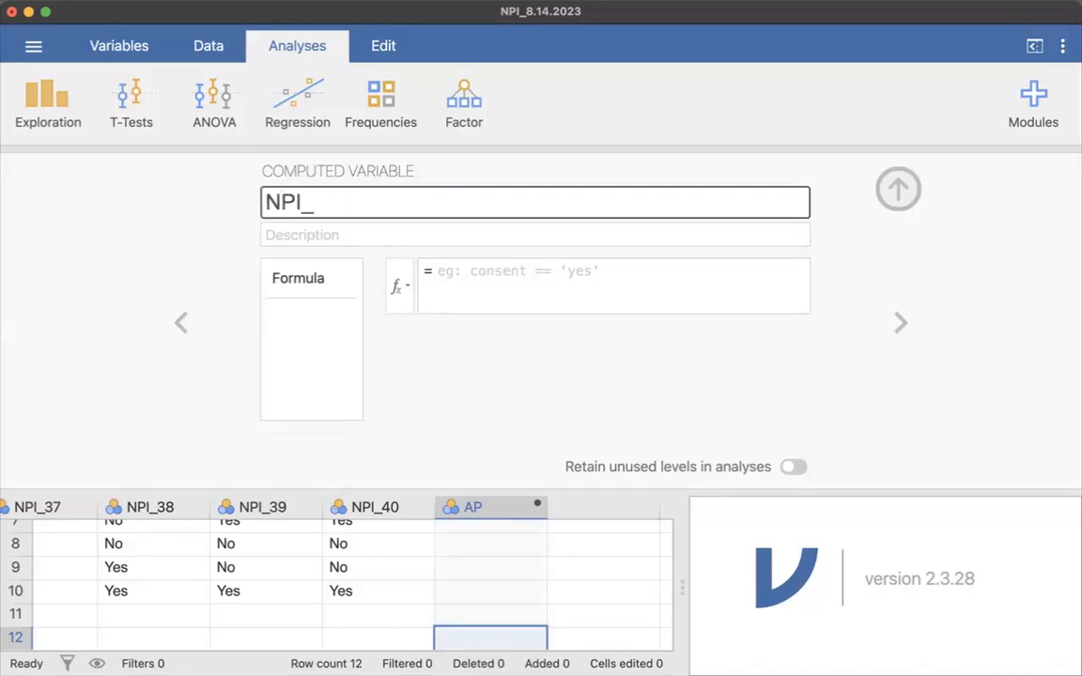
key(BackSpace)
text(_Total)
key(Return)
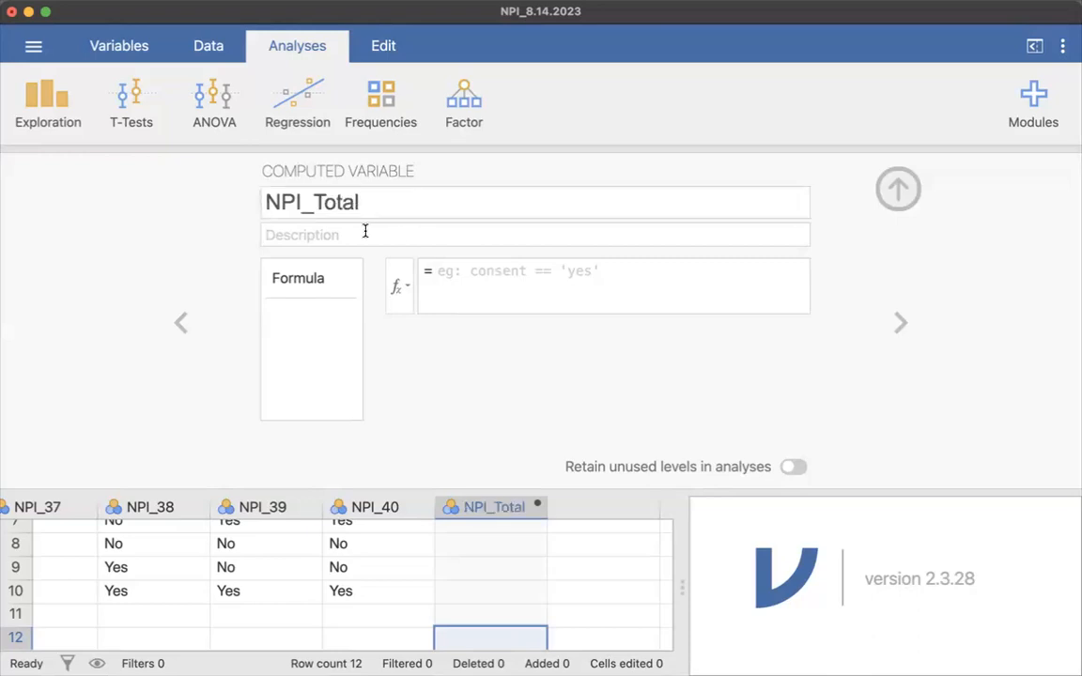
Enter the description "Total calculated score from NPI1 through NPI40" for the NPI_Total variable.
click(365, 234)
text(Total calculated score from NPI1)
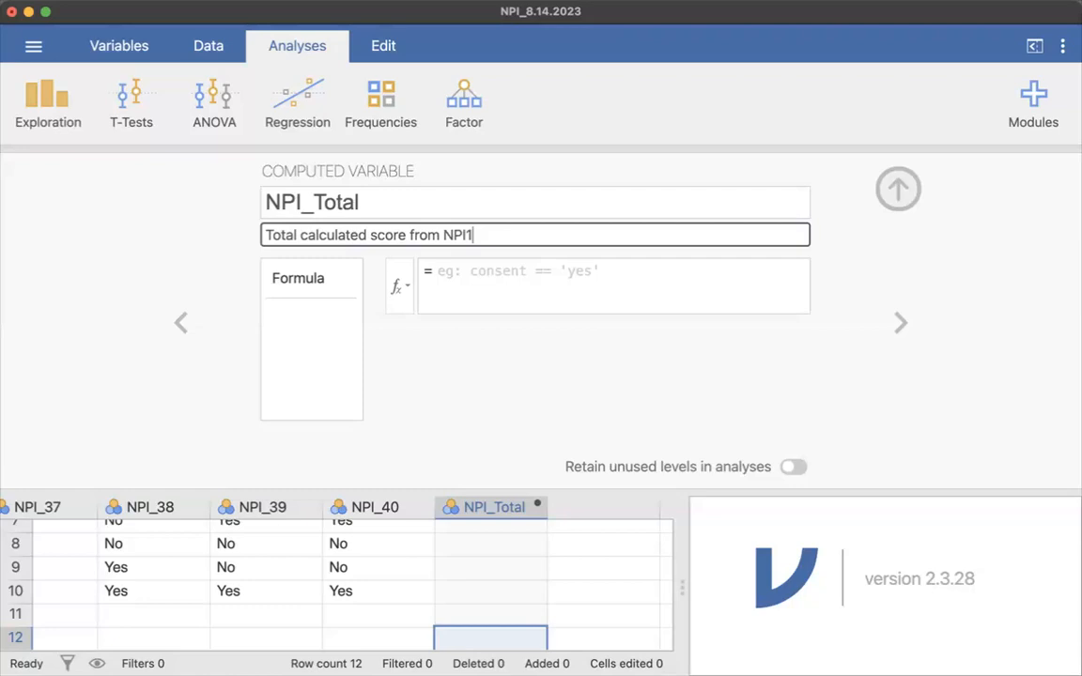
text( through NPI)
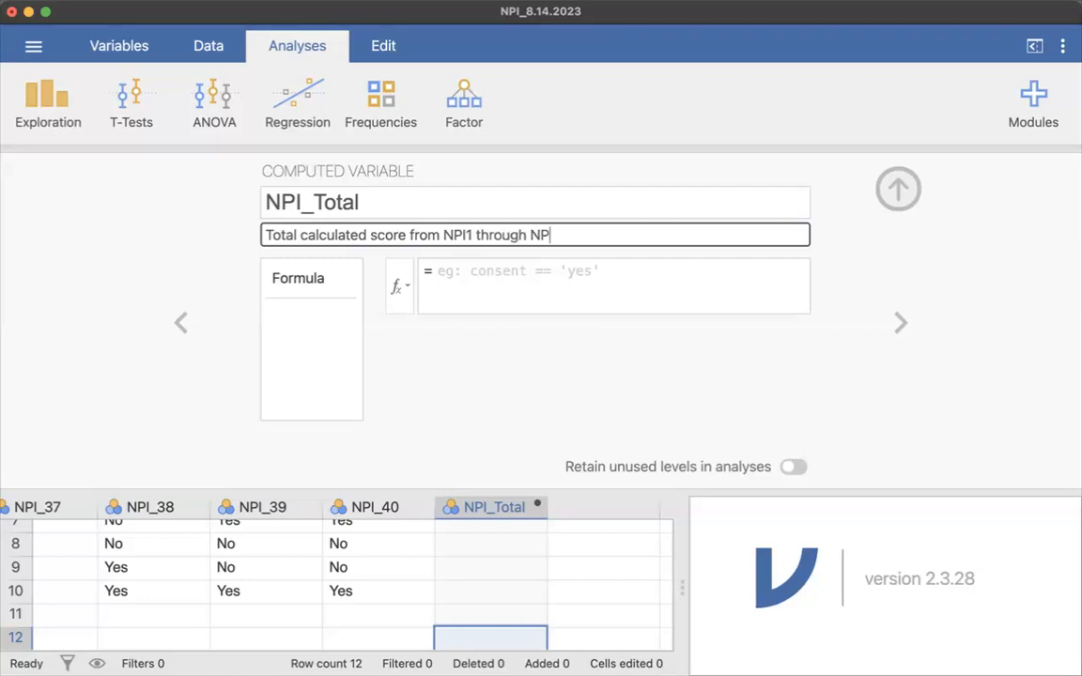
text(40)
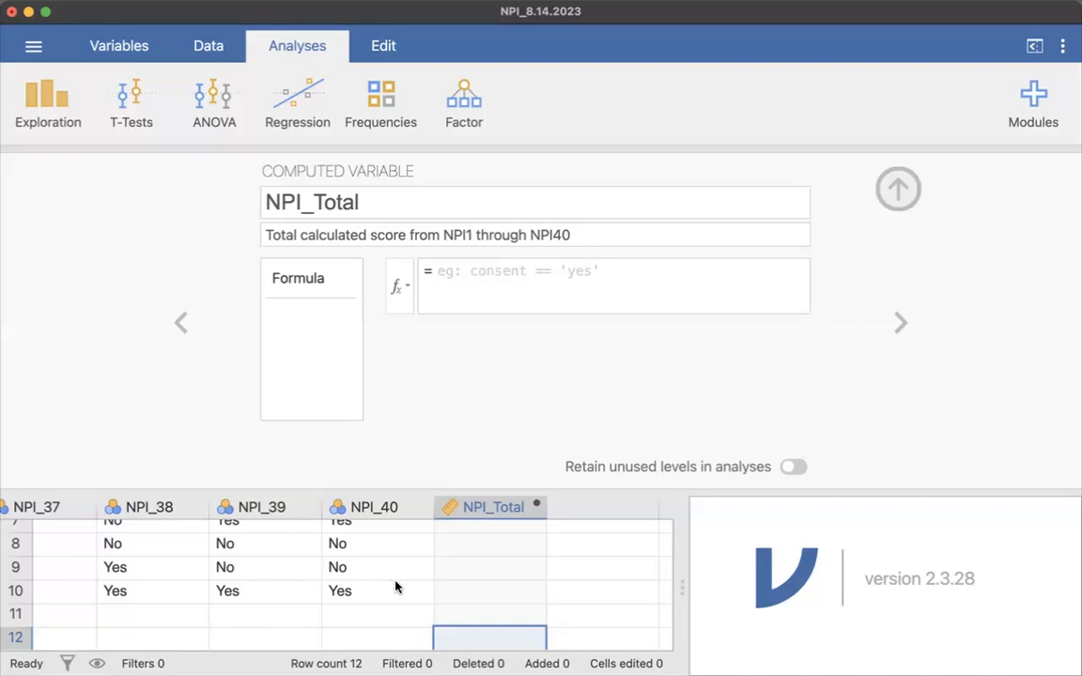
scroll(395, 587, up, 3)
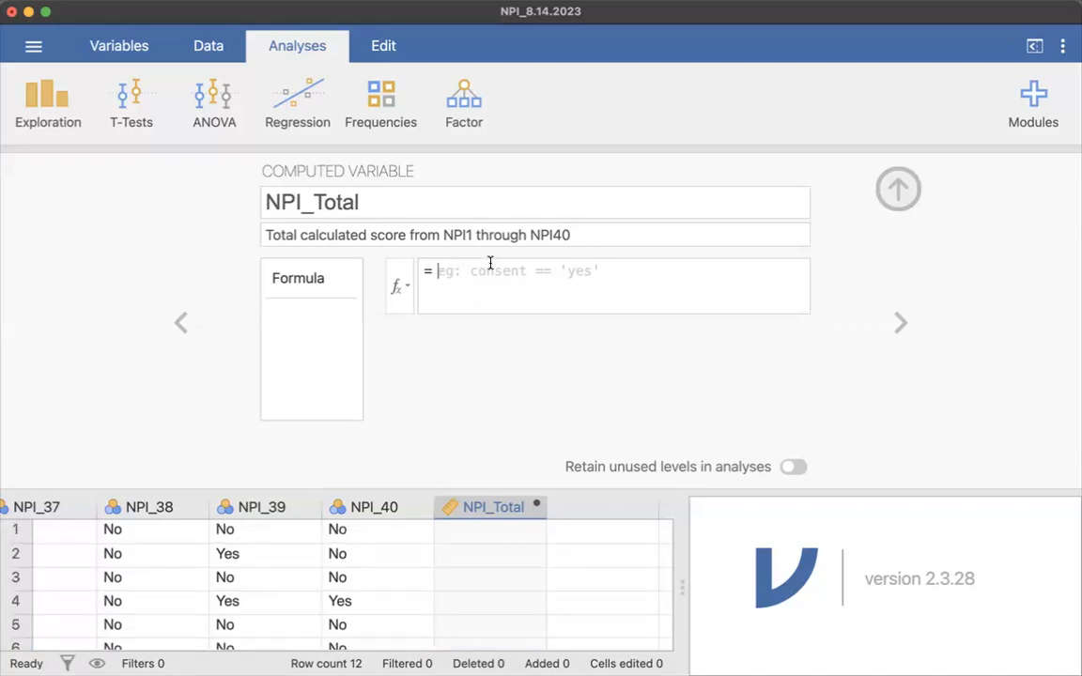
text(sum()
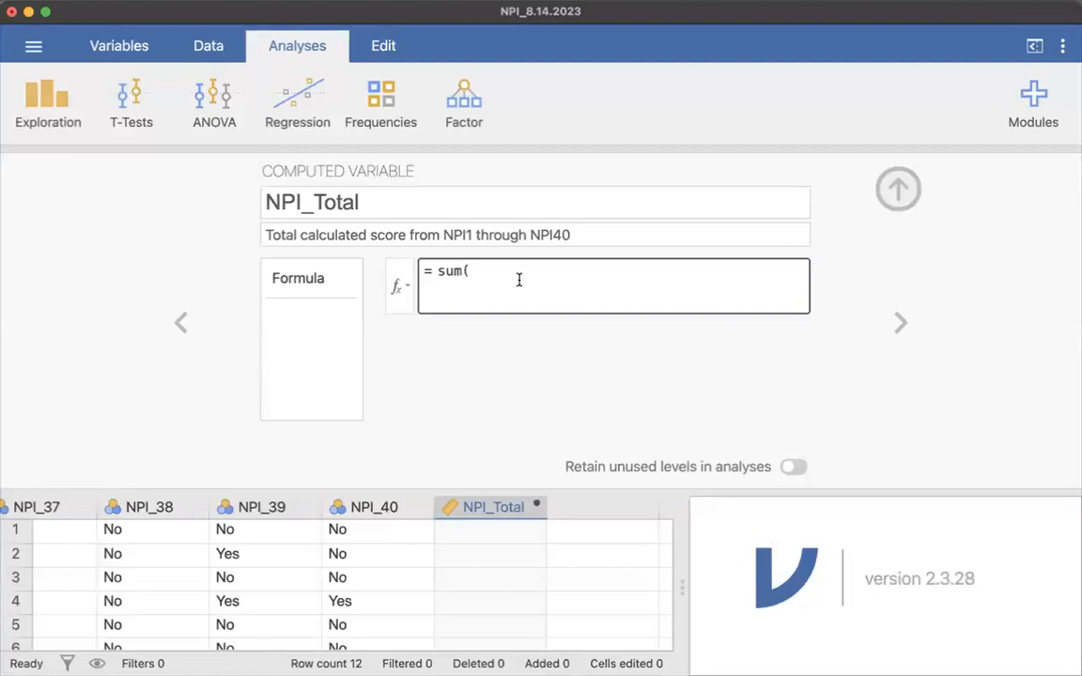
key(BackSpace)
key(BackSpace)
key(BackSpace)
key(BackSpace)
Find SUM among the available functions and start the NPI_Total formula with "SUM(".
click(397, 287)
scroll(460, 439, up, 5)
scroll(460, 439, up, 3)
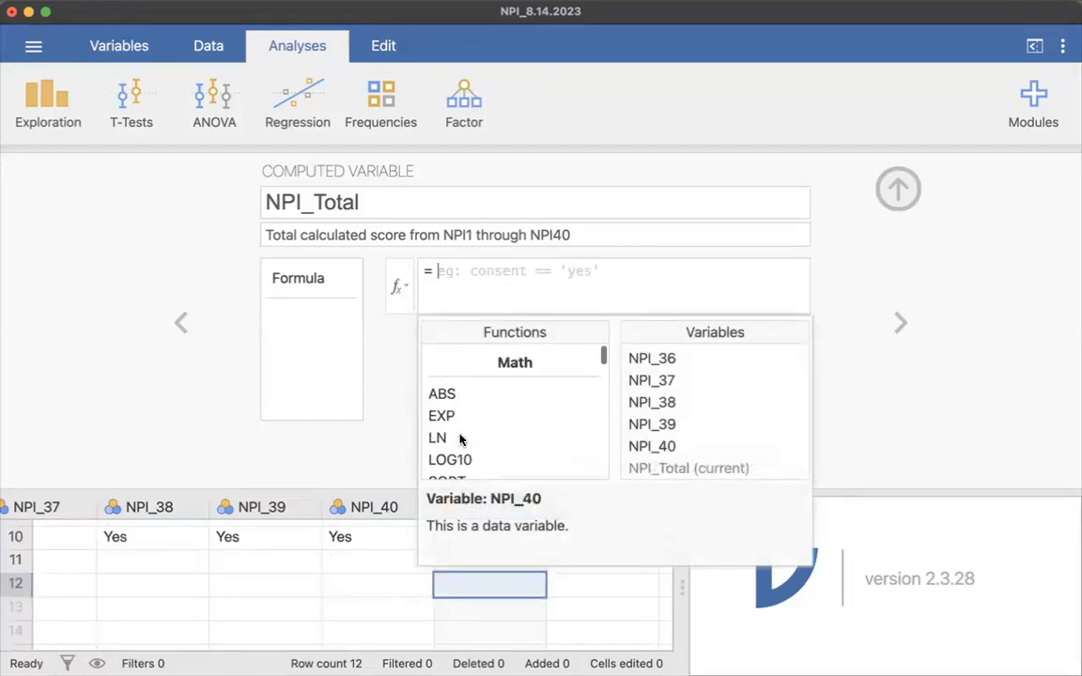
scroll(497, 411, down, 3)
scroll(742, 415, up, 15)
scroll(526, 413, up, 3)
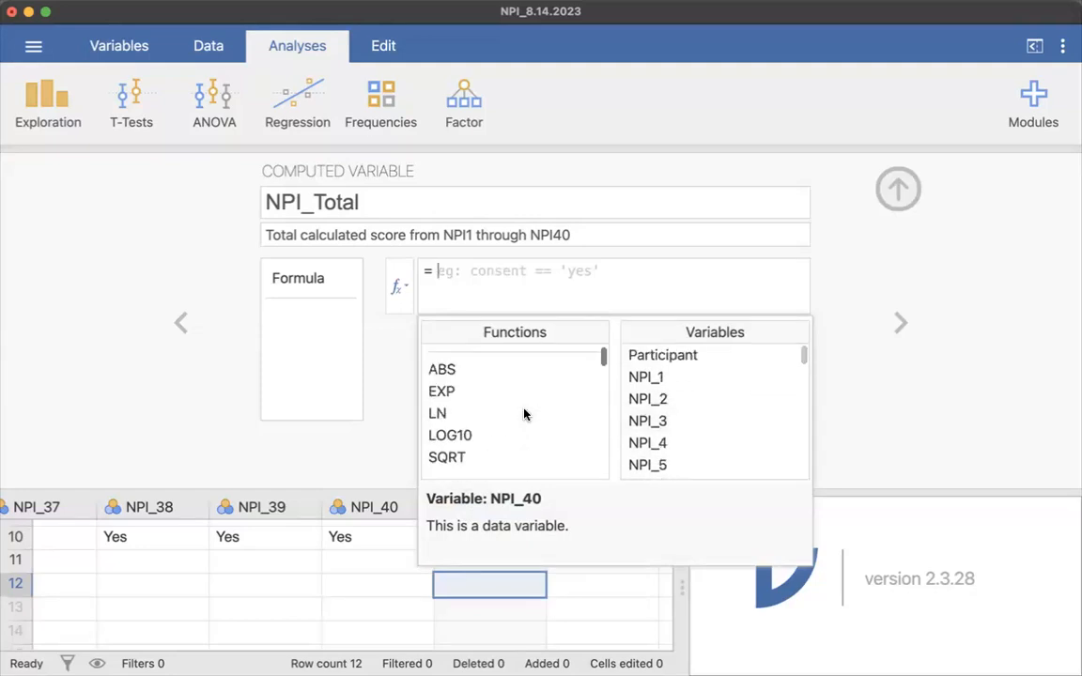
scroll(495, 391, down, 4)
scroll(489, 388, up, 3)
scroll(488, 388, down, 5)
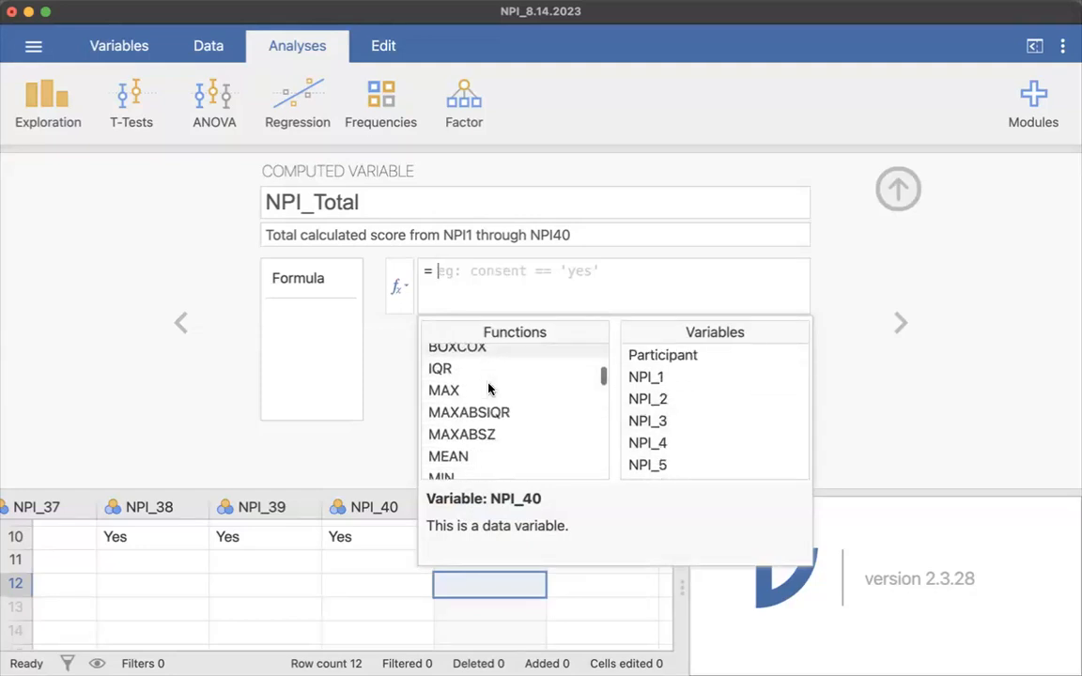
scroll(489, 388, down, 2)
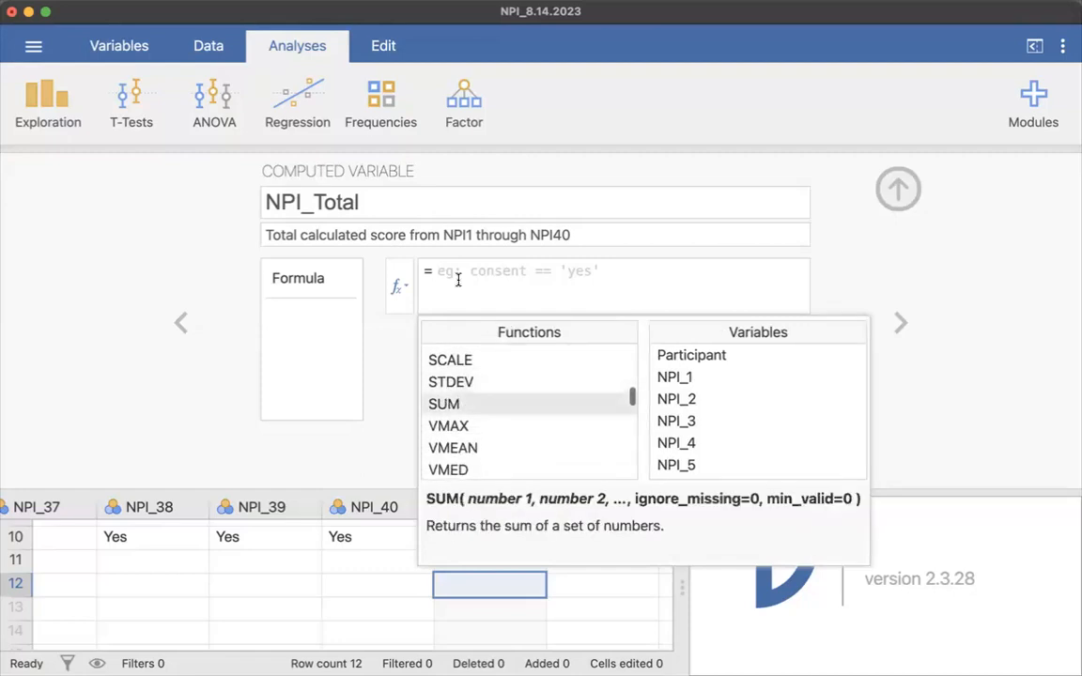
text(SUM)
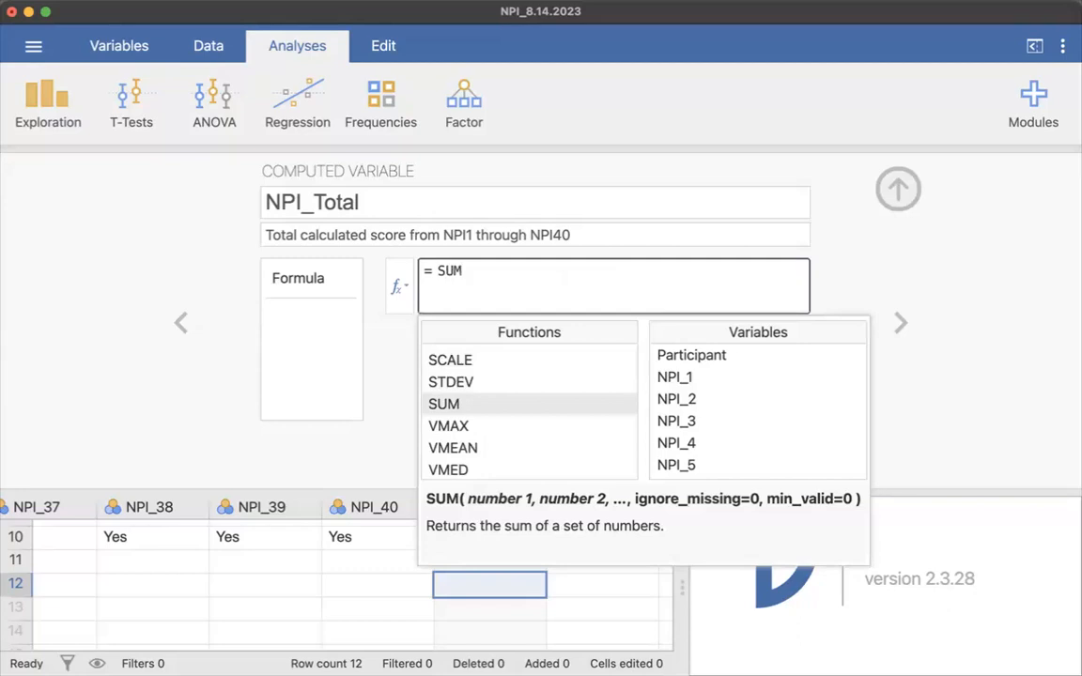
text(()
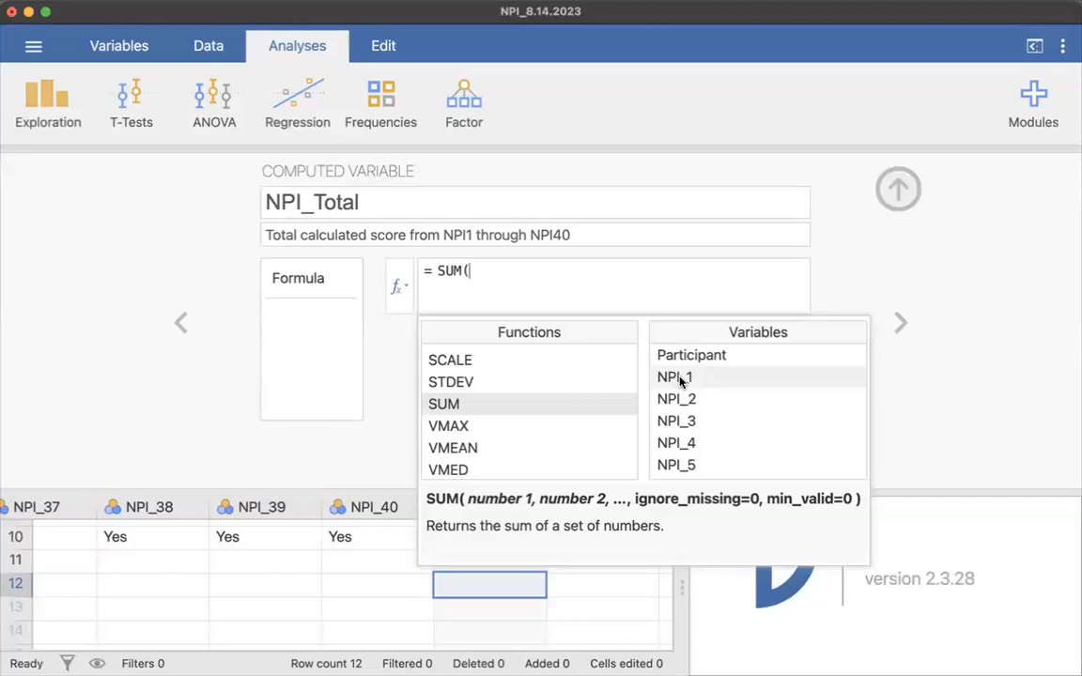
Add NPI_1, NPI_2, NPI_3 and NPI_4 as comma-separated arguments of the SUM formula.
scroll(690, 381, down, 1)
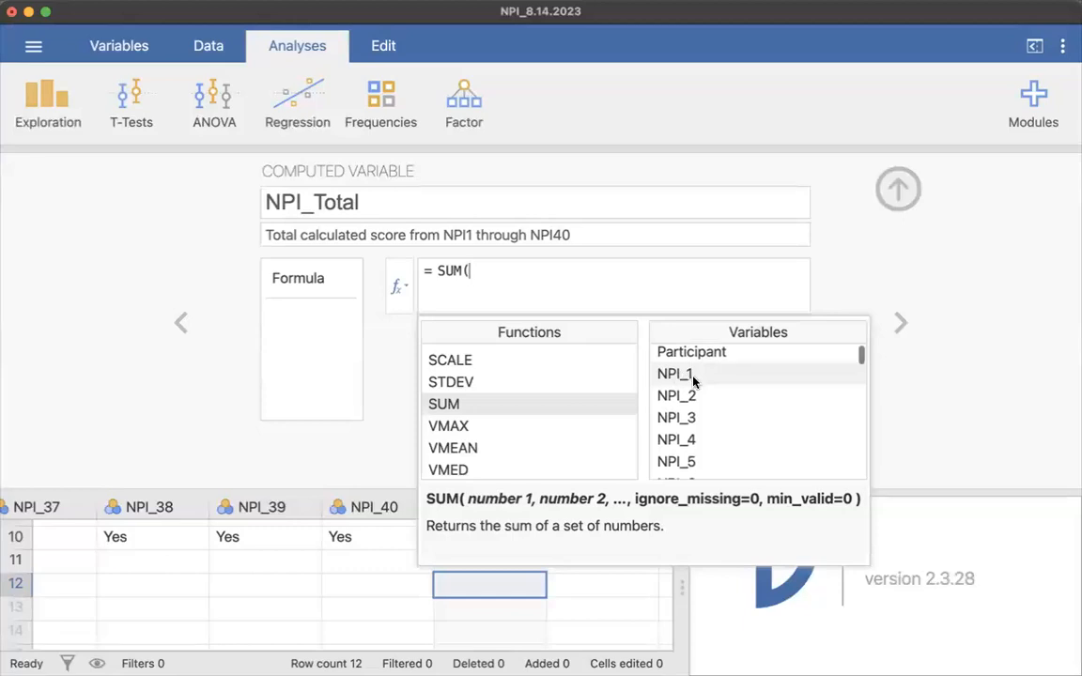
scroll(695, 380, down, 1)
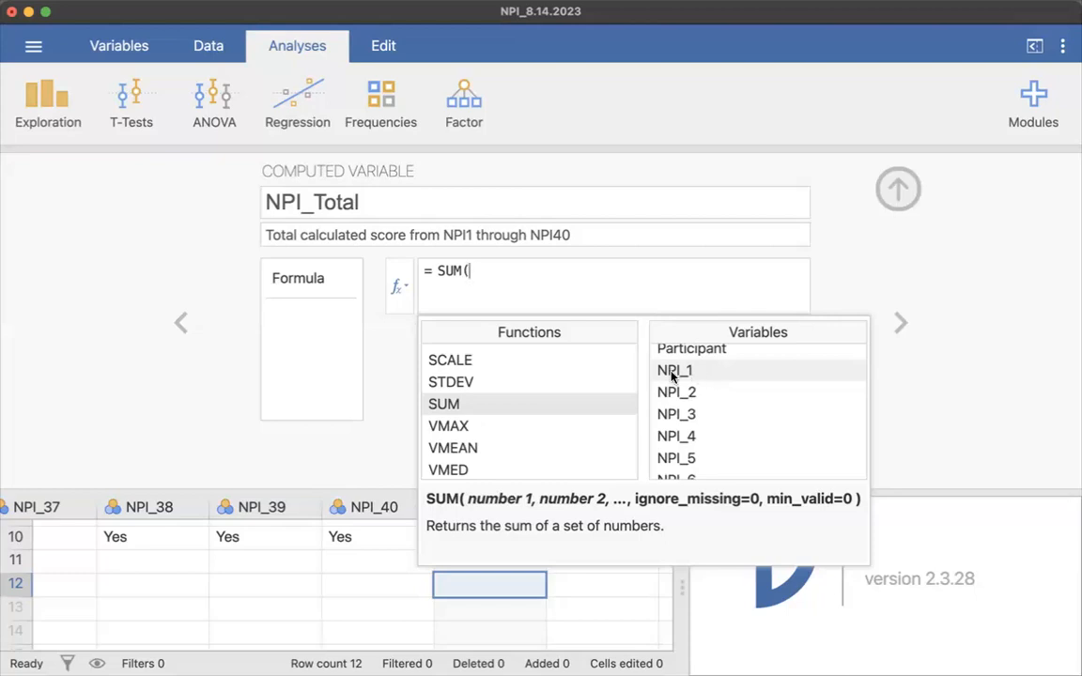
double_click(673, 372)
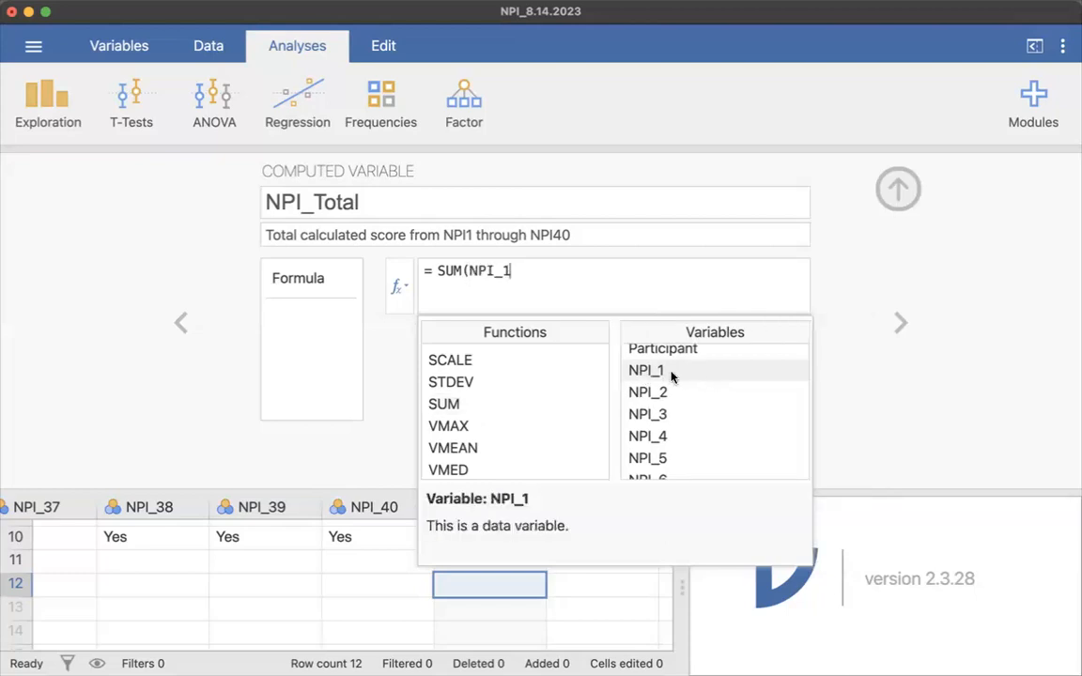
text(,)
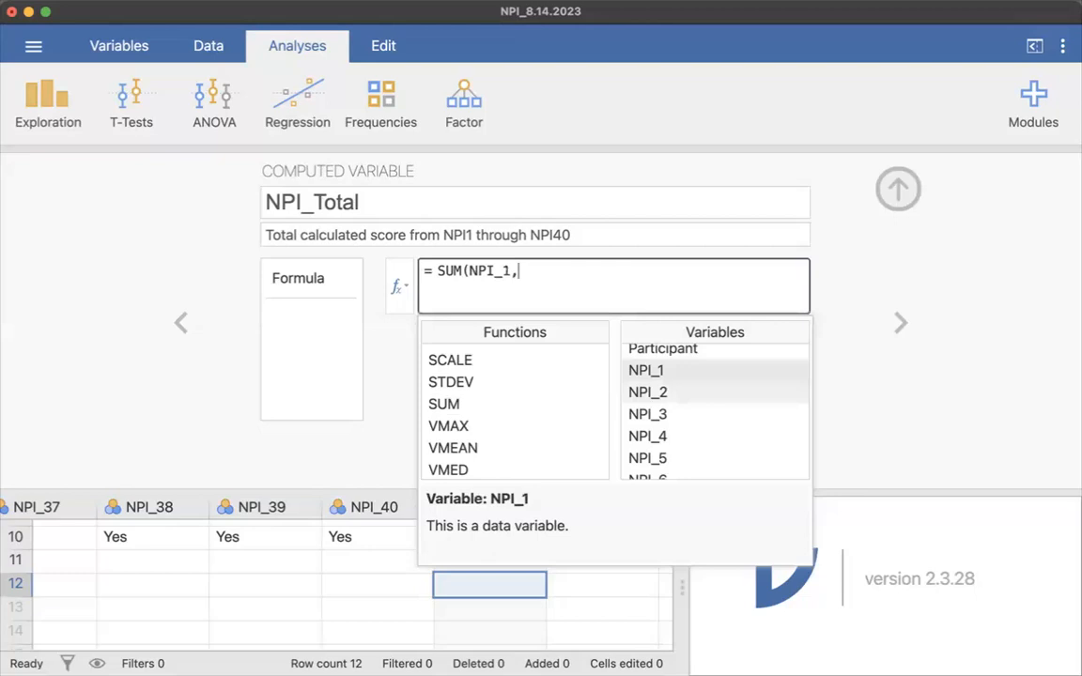
double_click(662, 394)
text(,)
double_click(660, 413)
text(,)
double_click(656, 436)
text(,NPI_4,)
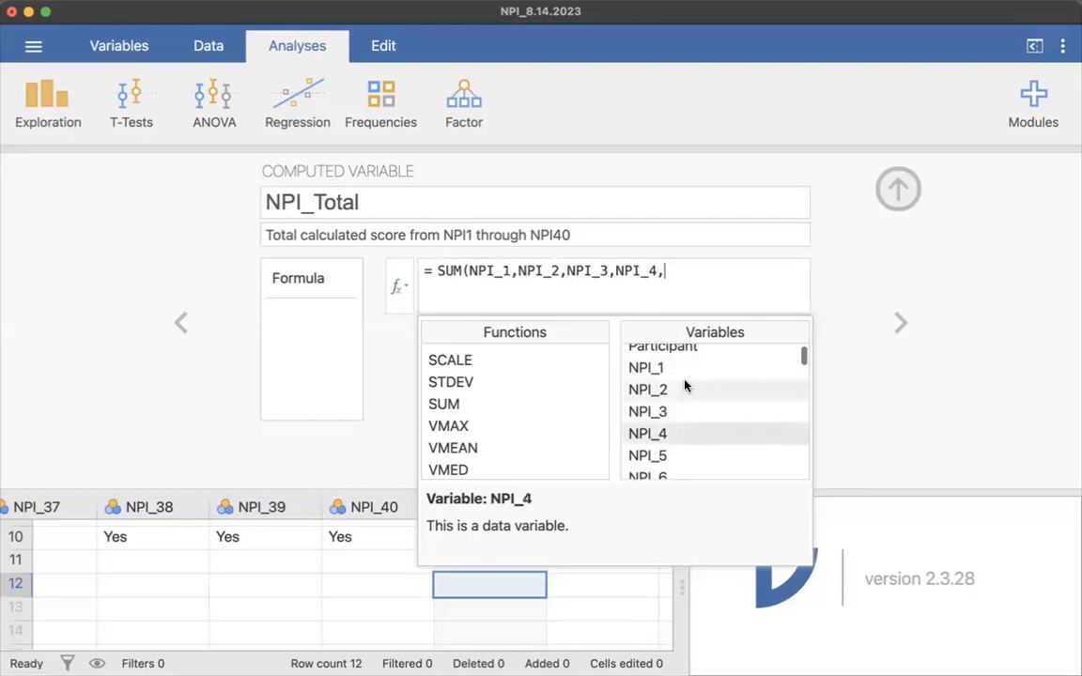
Append NPI_5, NPI_6 and NPI_7 to the SUM arguments, each followed by a comma.
scroll(684, 381, down, 2)
double_click(664, 408)
text(,)
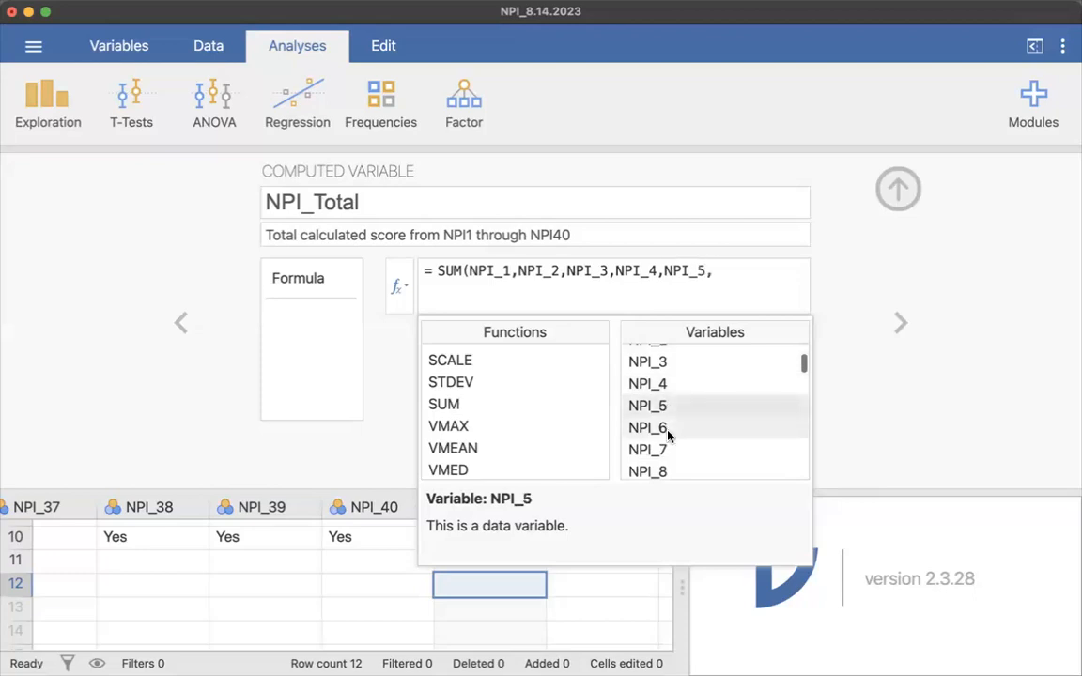
double_click(669, 432)
text(,)
double_click(667, 449)
text(,)
Append NPI_8, NPI_9 and NPI_10 to the SUM arguments, each followed by a comma.
scroll(679, 432, down, 3)
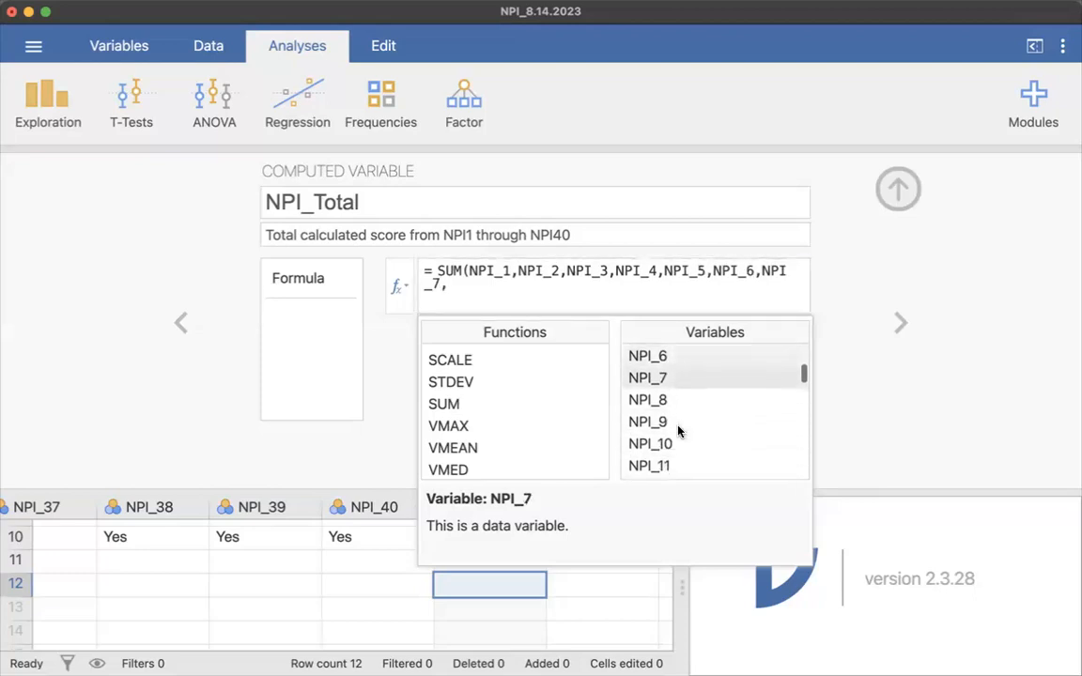
double_click(661, 401)
text(,)
double_click(665, 421)
text(,NPI_9,)
double_click(667, 441)
text(,NPI_9,NPI_10,)
Append NPI_11 through NPI_15 to the SUM arguments, each followed by a comma.
scroll(693, 404, down, 2)
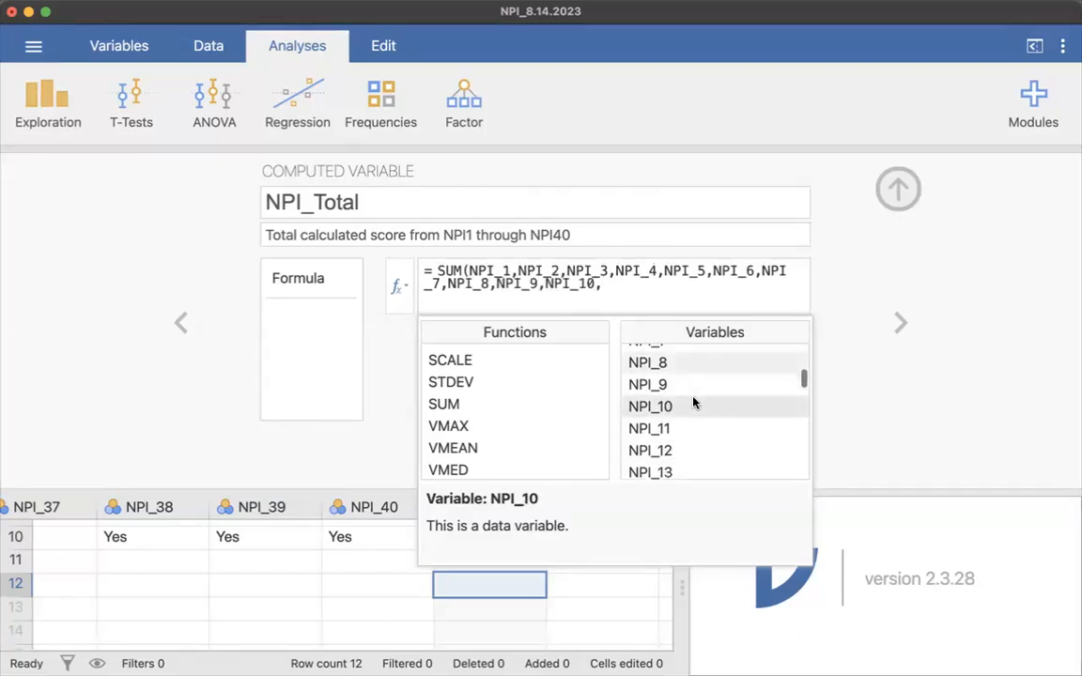
double_click(642, 412)
text(,)
double_click(673, 435)
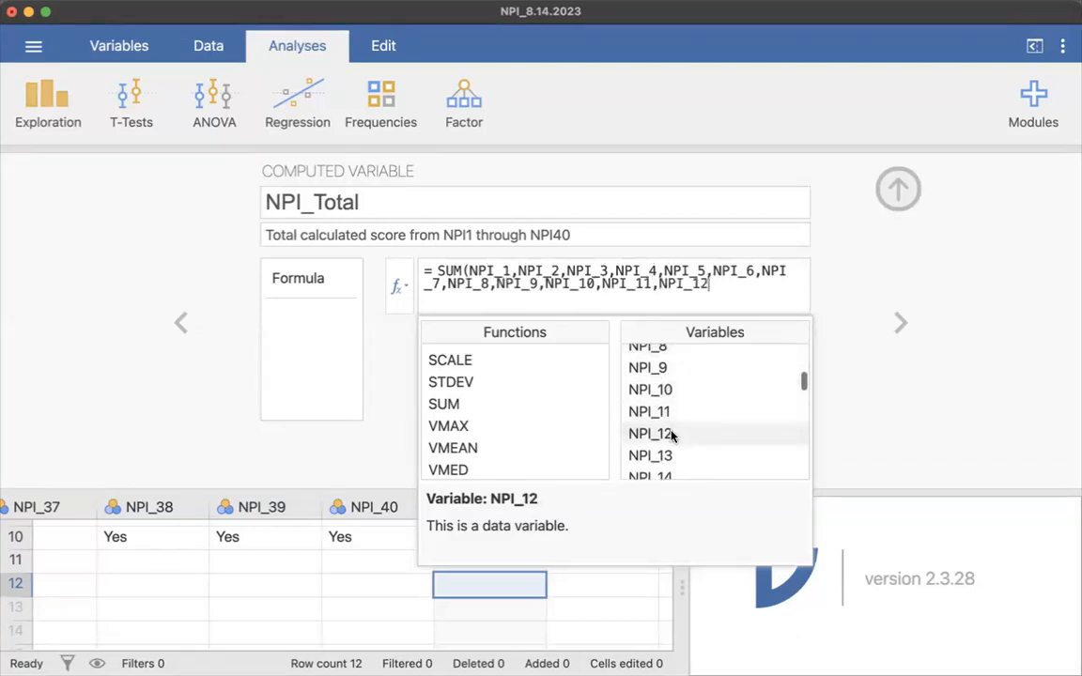
text(,)
scroll(671, 399, down, 2)
double_click(666, 398)
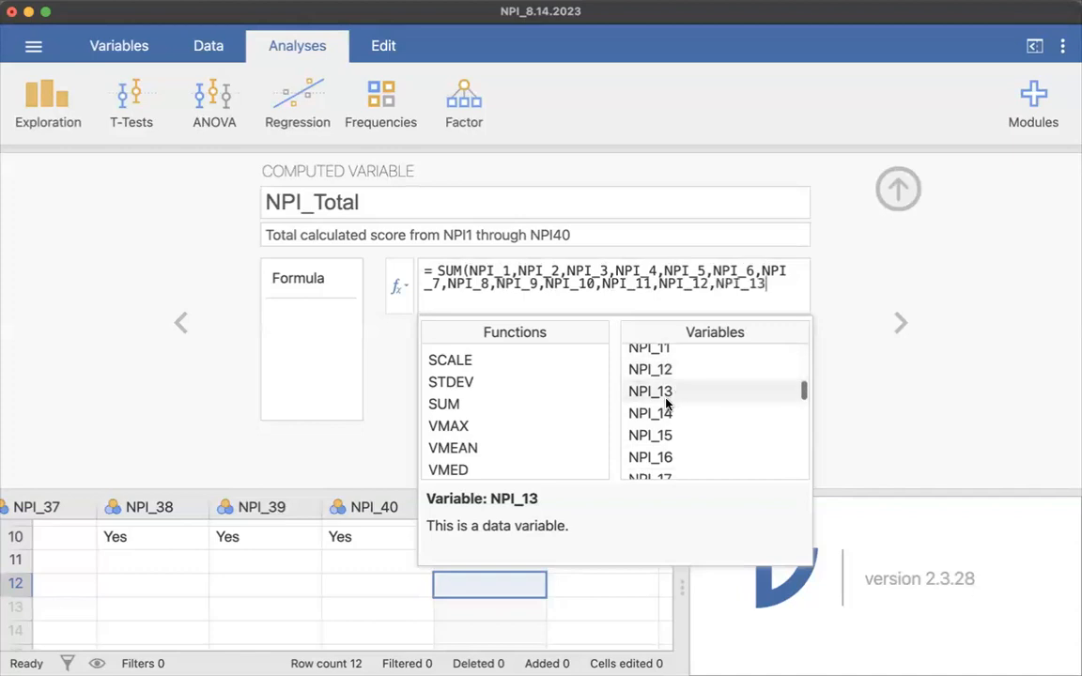
text(,)
double_click(662, 415)
text(,NPI_14,)
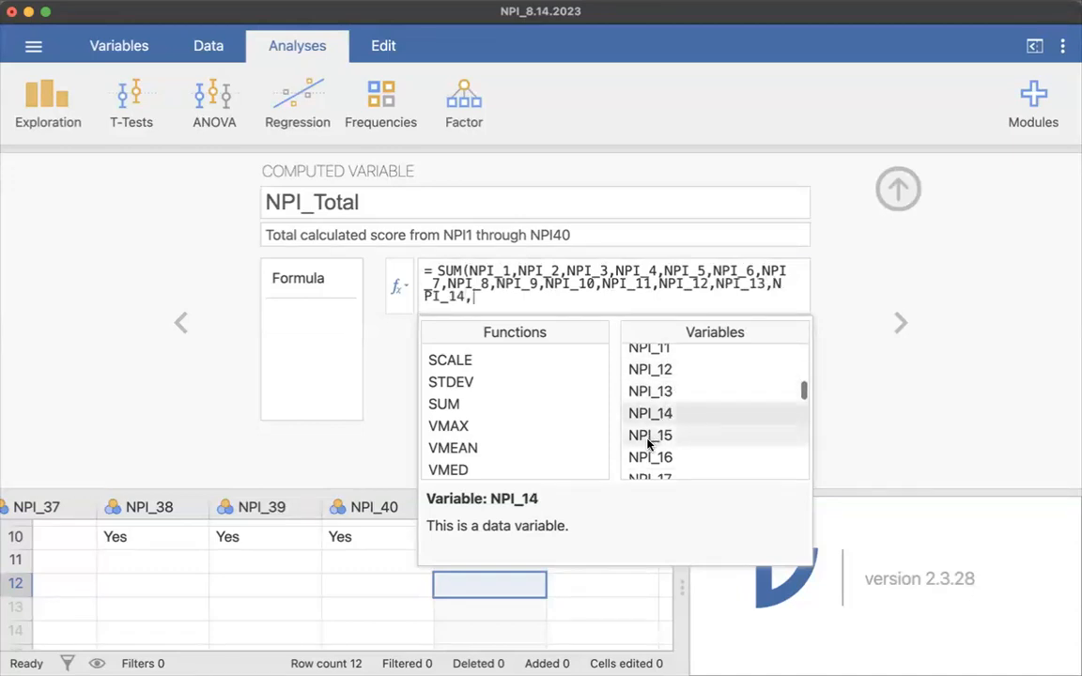
double_click(648, 437)
text(,)
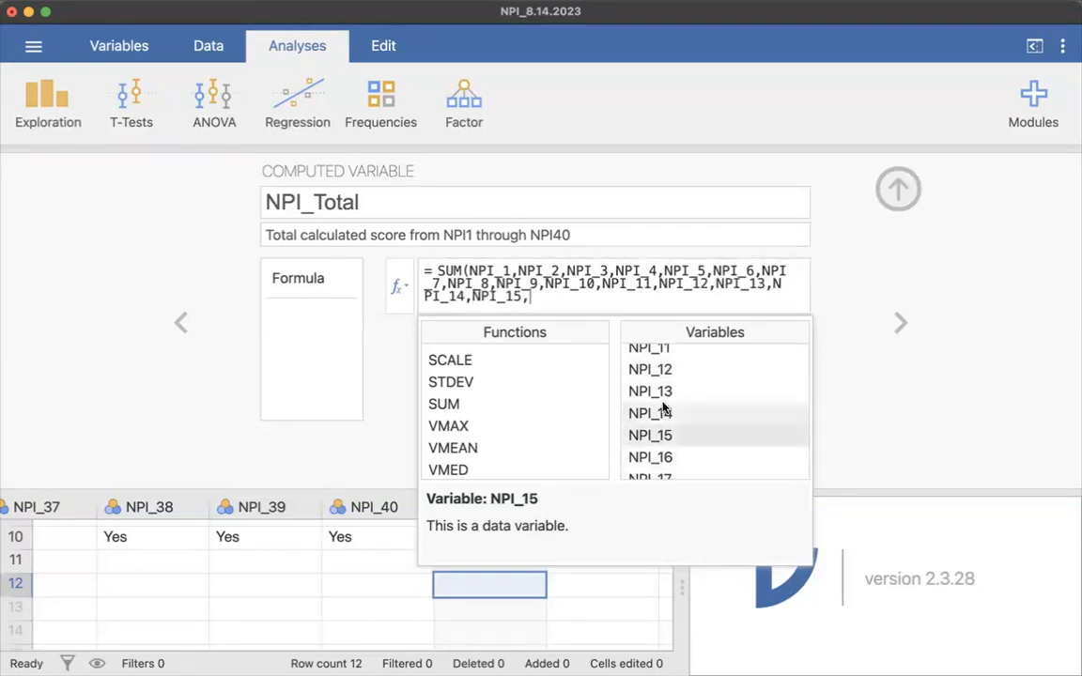
Append NPI_16 through NPI_20 to the SUM arguments, each followed by a comma.
scroll(663, 404, down, 2)
scroll(659, 404, up, 1)
double_click(660, 382)
text(,)
double_click(660, 402)
text(,NPI_17,)
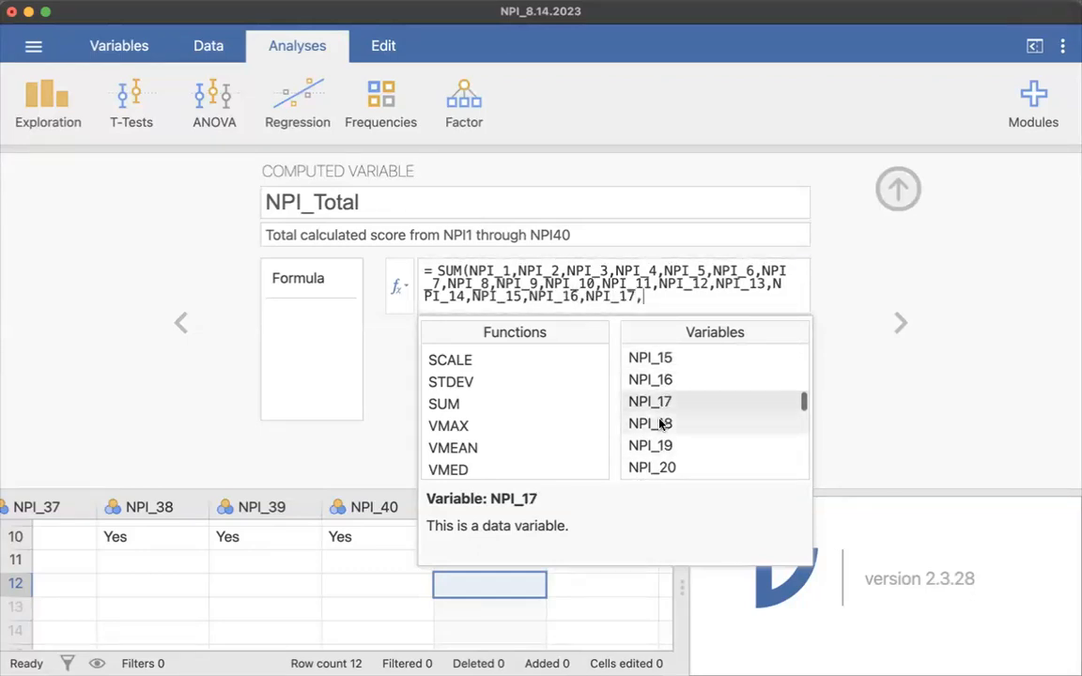
double_click(661, 423)
text(,)
click(655, 447)
double_click(654, 447)
text(,)
scroll(677, 435, down, 1)
double_click(674, 450)
text(,NPI_19,NPI_20,)
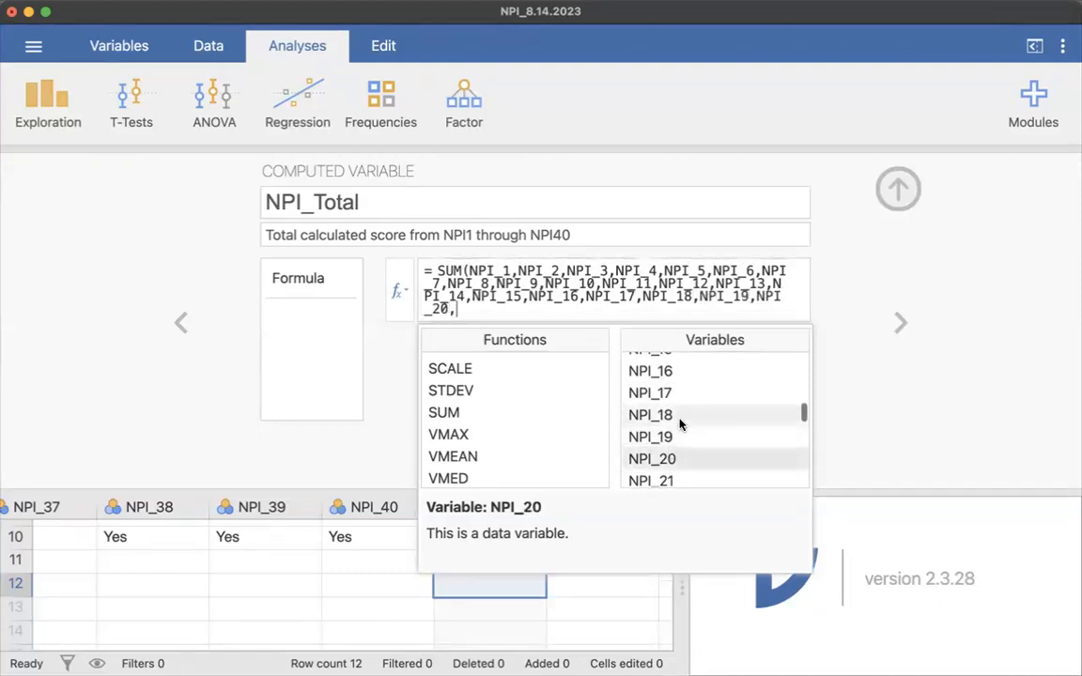
Complete the list of SUM arguments with NPI_21 through NPI_40, separated by commas.
scroll(681, 424, down, 1)
double_click(673, 423)
text(,)
double_click(669, 445)
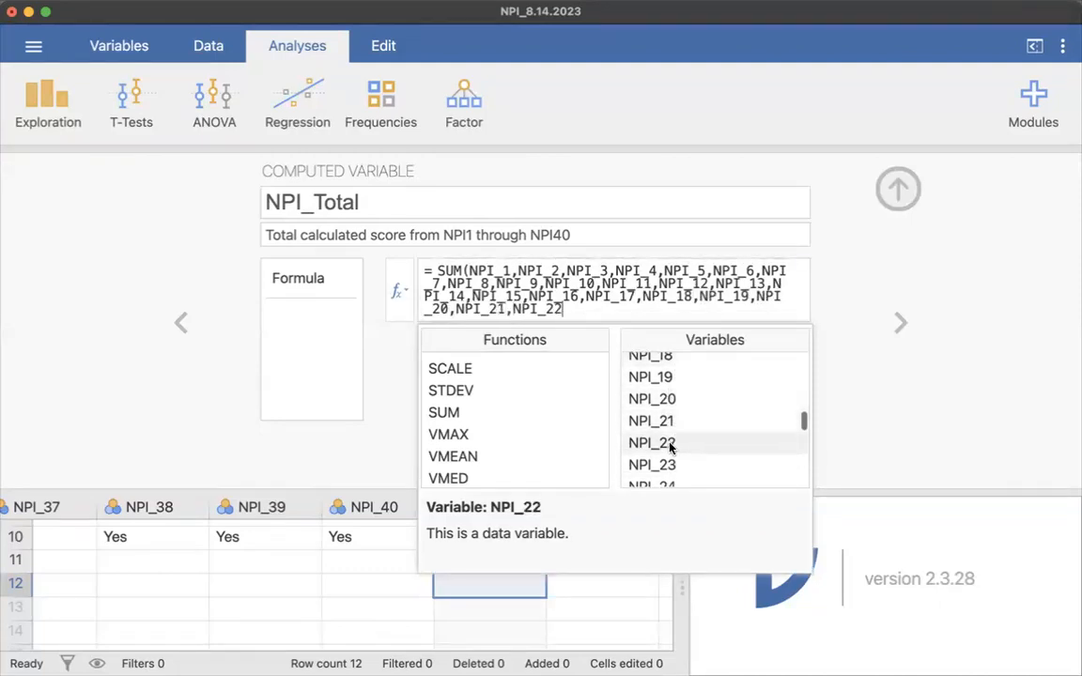
text(,)
double_click(681, 464)
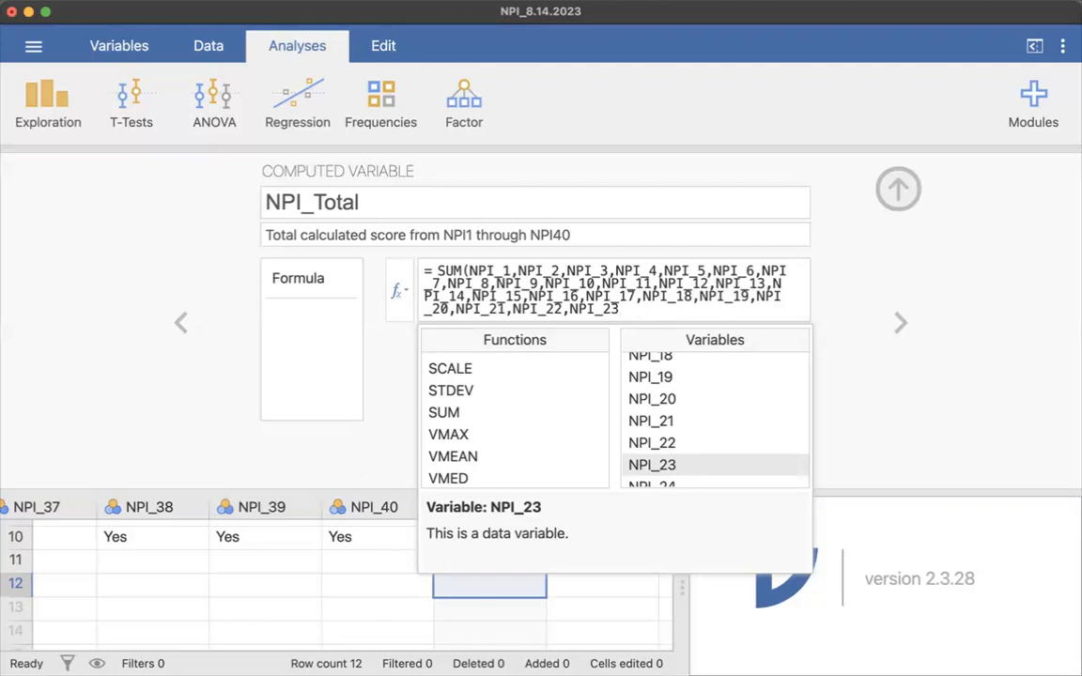
text(,NPI_24,NPI_25,NPI_26,NPI_27,NPI_28,NPI_29,NPI_30,NPI_31,NPI_32,NPI_33,NPI_34,NPI_35,NPI_36,NPI_37,NPI_38,NPI_39,NPI_40)
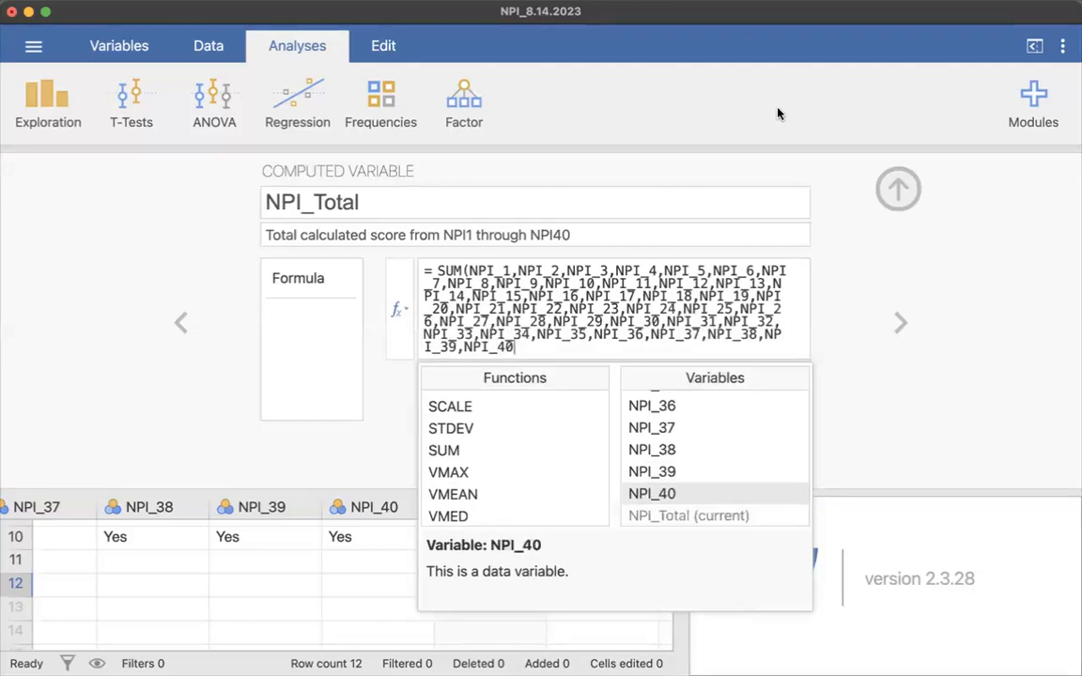
click(541, 343)
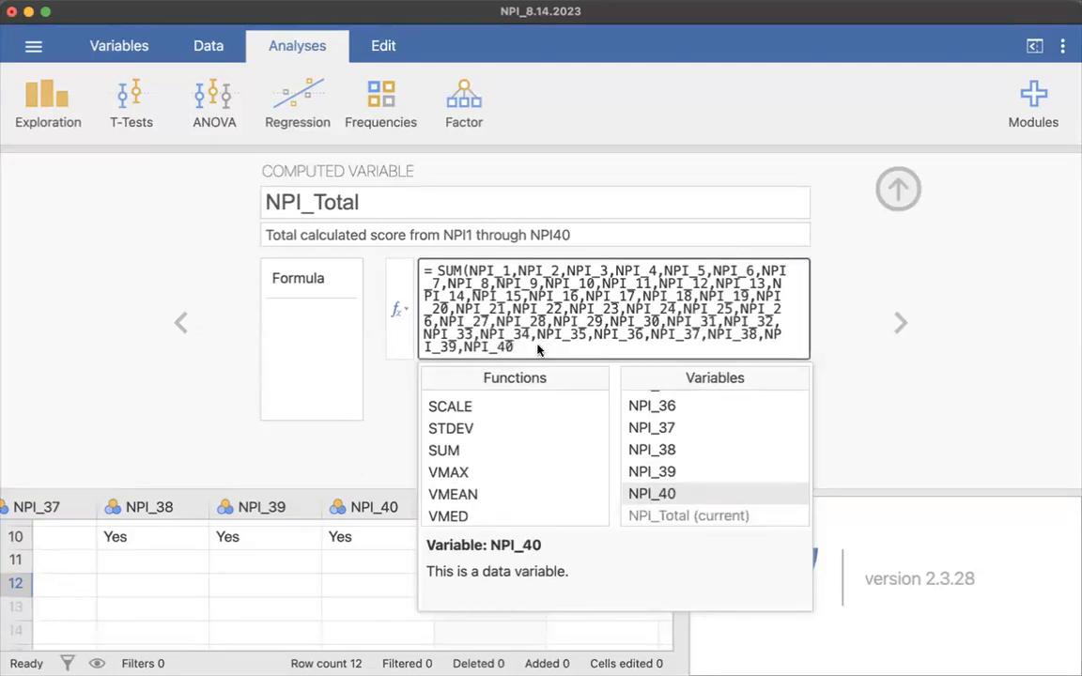
Close the SUM formula with a parenthesis, apply it to NPI_Total, and review the computed column from first to last row.
text())
click(893, 430)
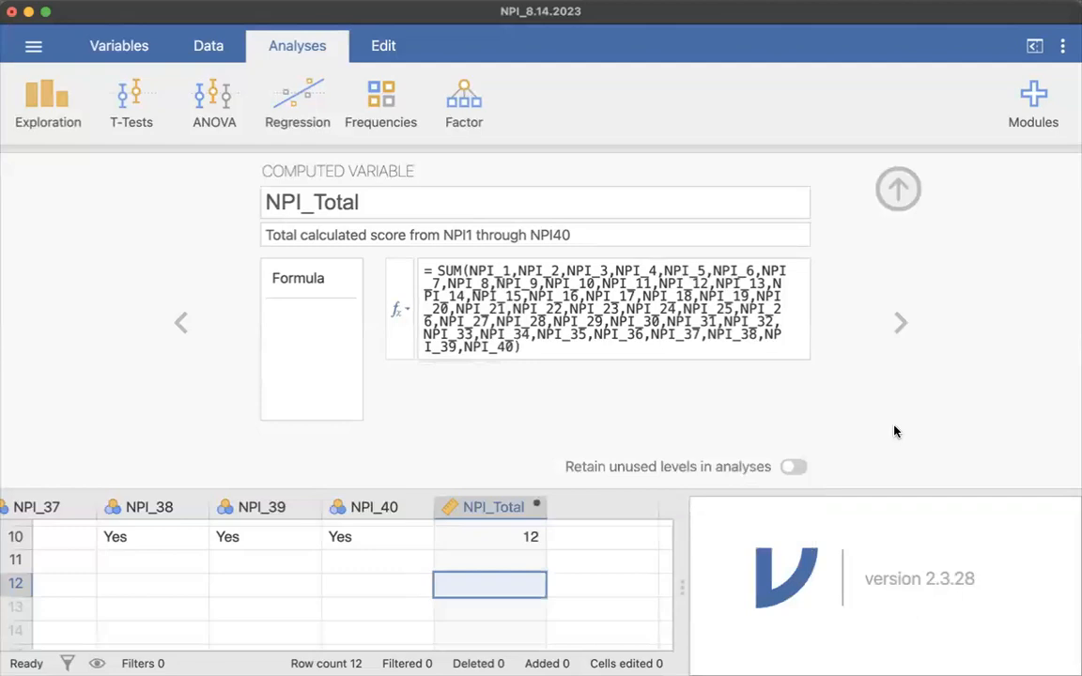
scroll(543, 595, up, 5)
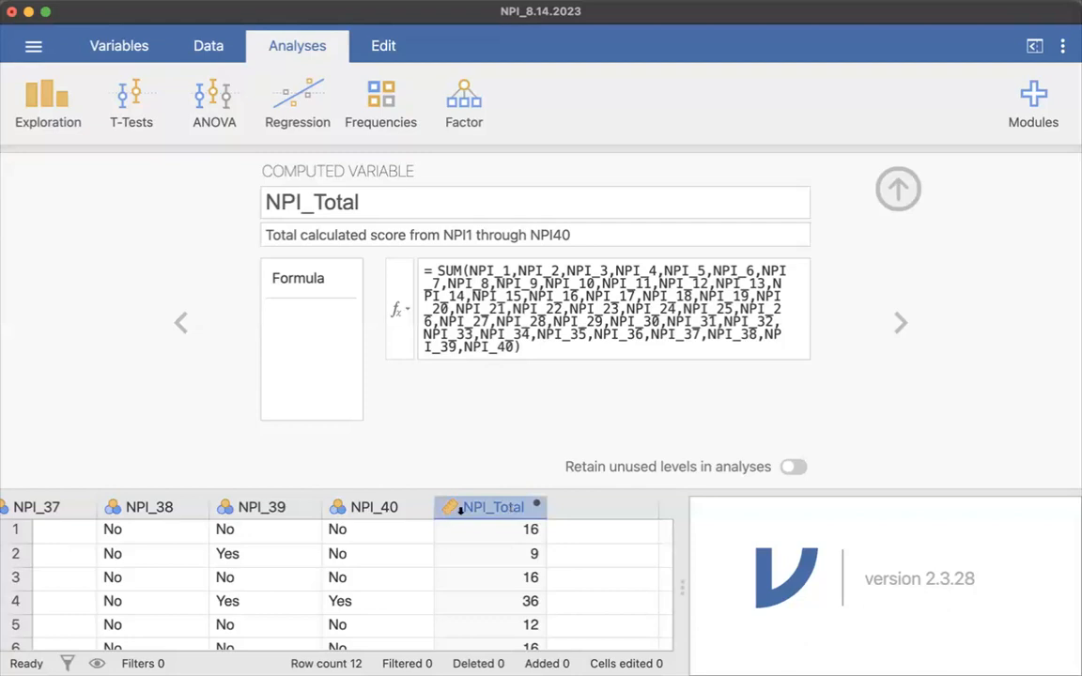
click(455, 507)
scroll(454, 508, down, 3)
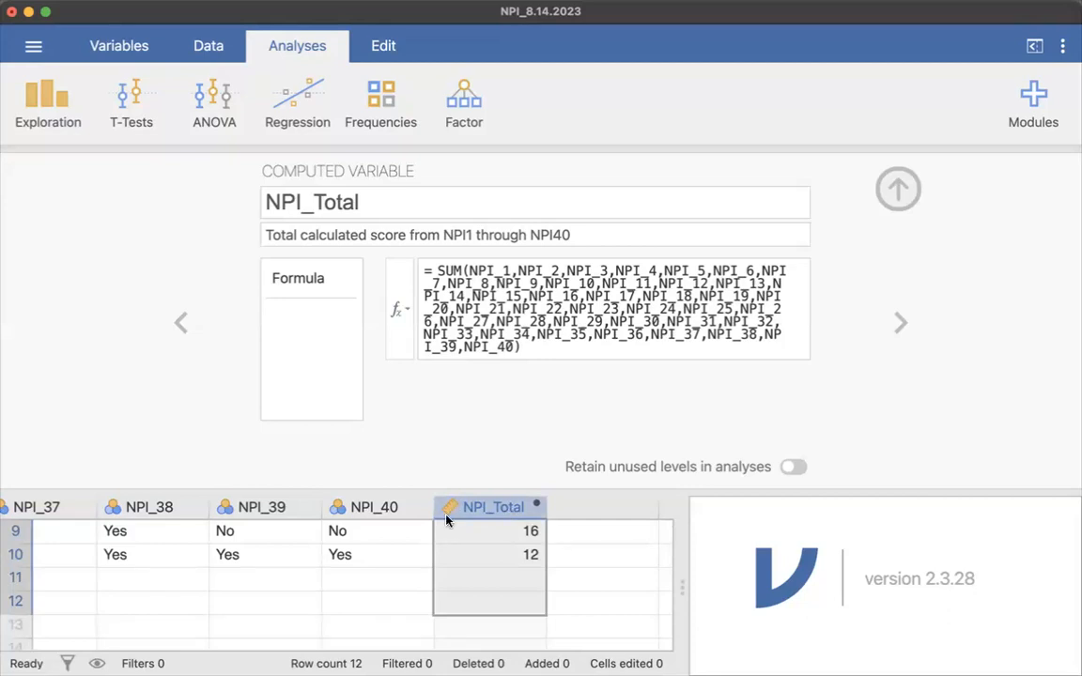
scroll(452, 543, up, 5)
scroll(460, 544, up, 1)
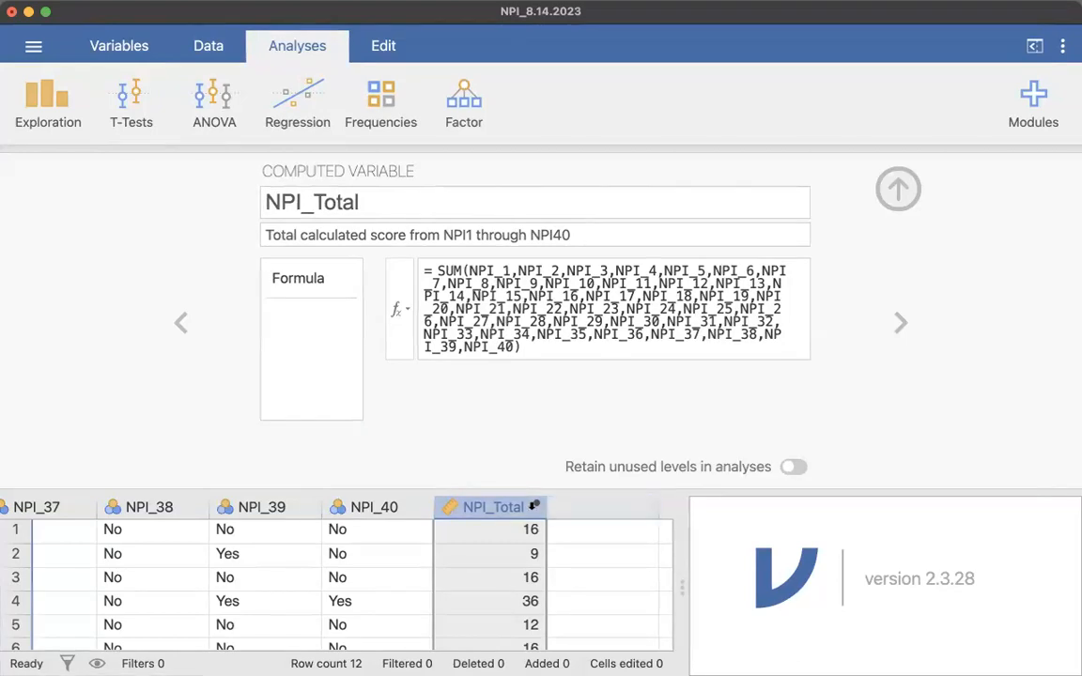
Try to edit the first participant's computed NPI_Total value directly in its cell.
click(375, 532)
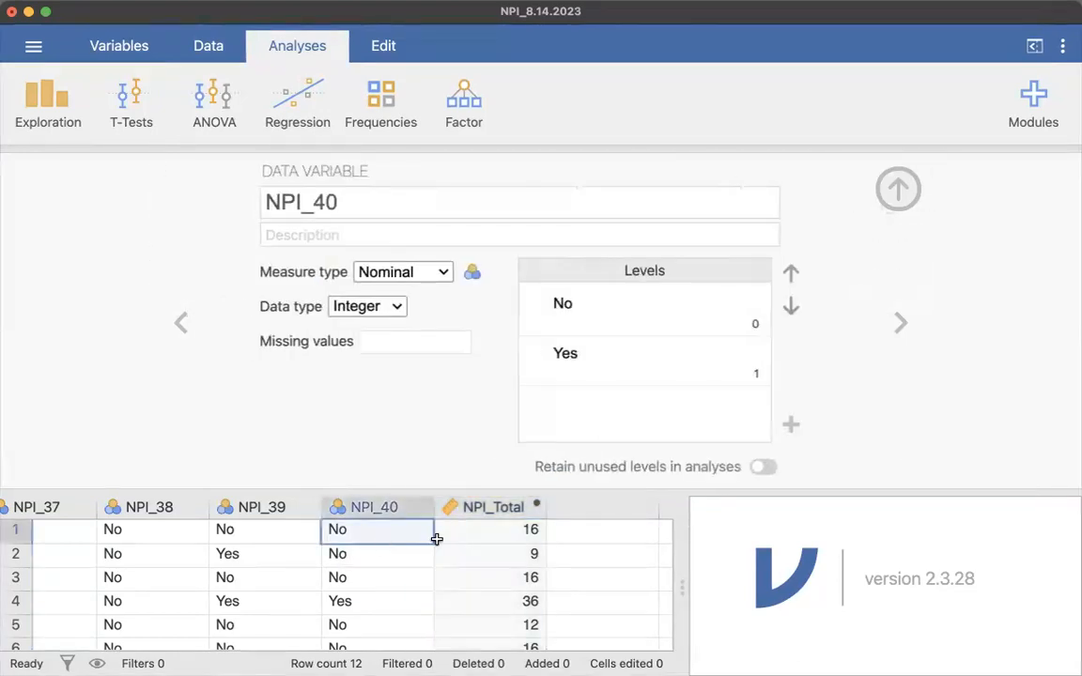
scroll(436, 538, right, 3)
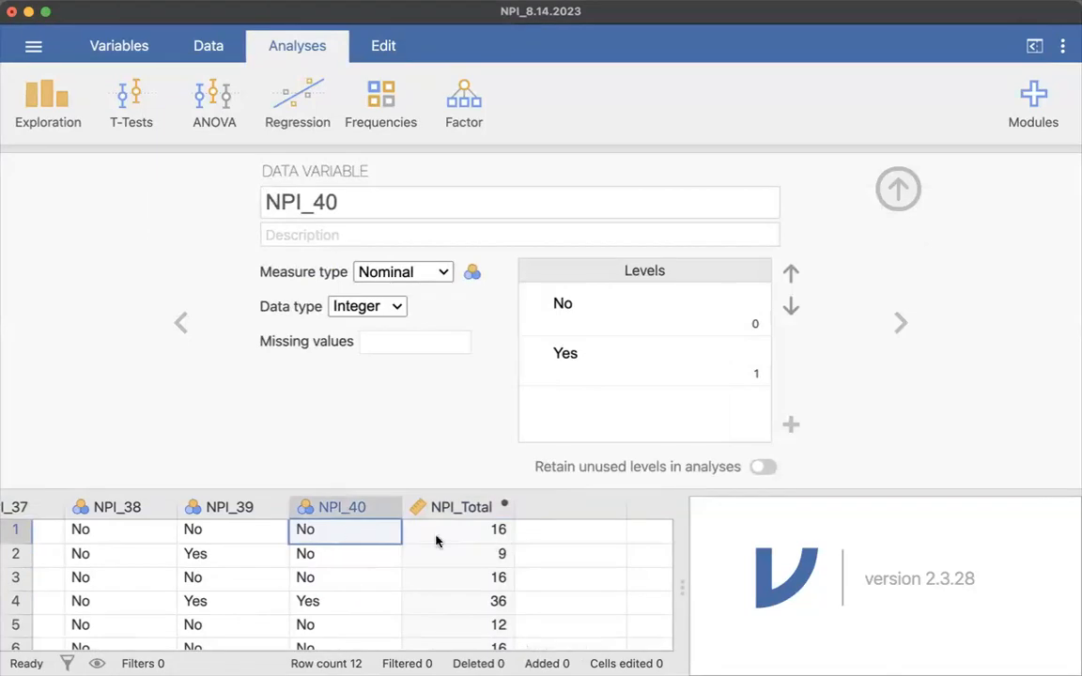
click(479, 508)
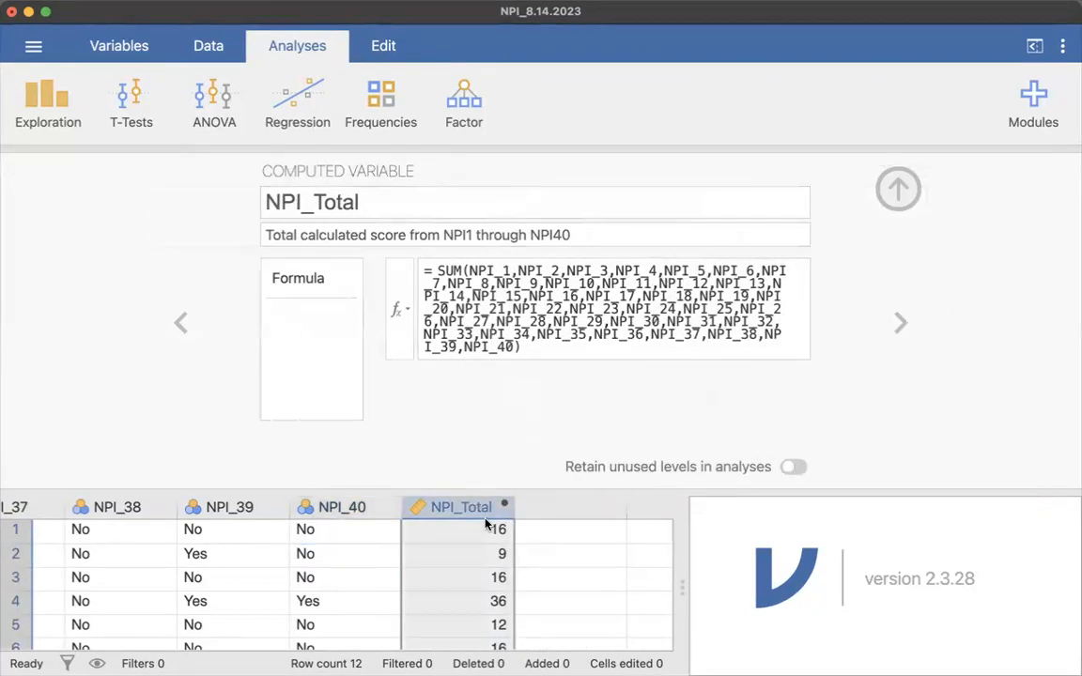
click(485, 535)
double_click(484, 535)
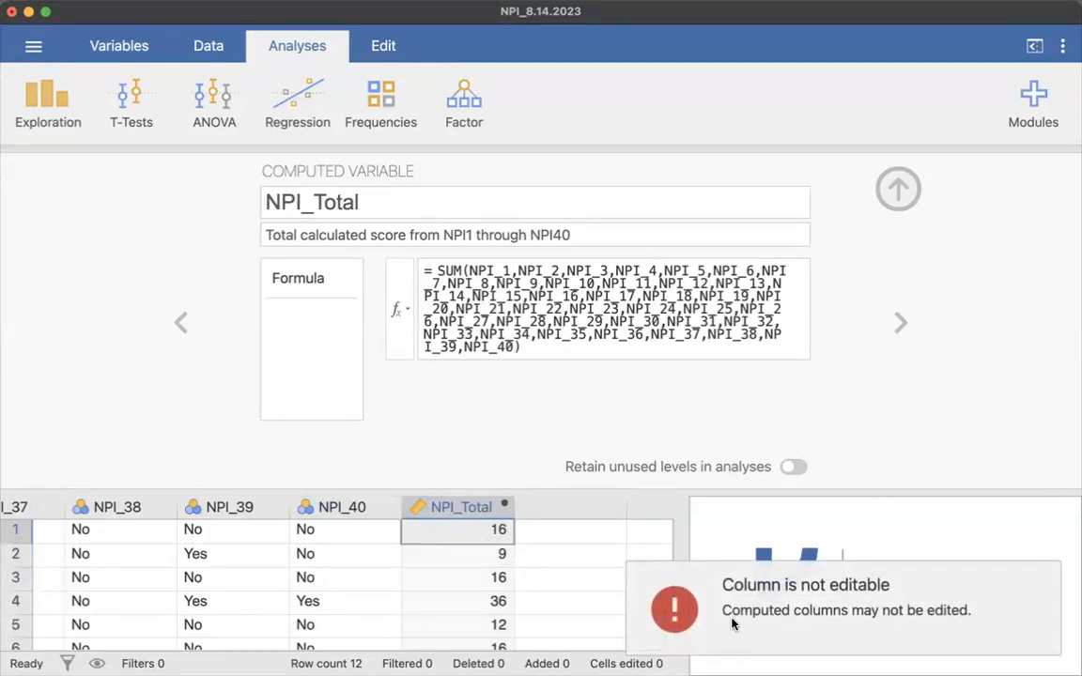
Change the first participant's NPI_40 response to Yes and check that row's NPI_Total cell.
click(365, 533)
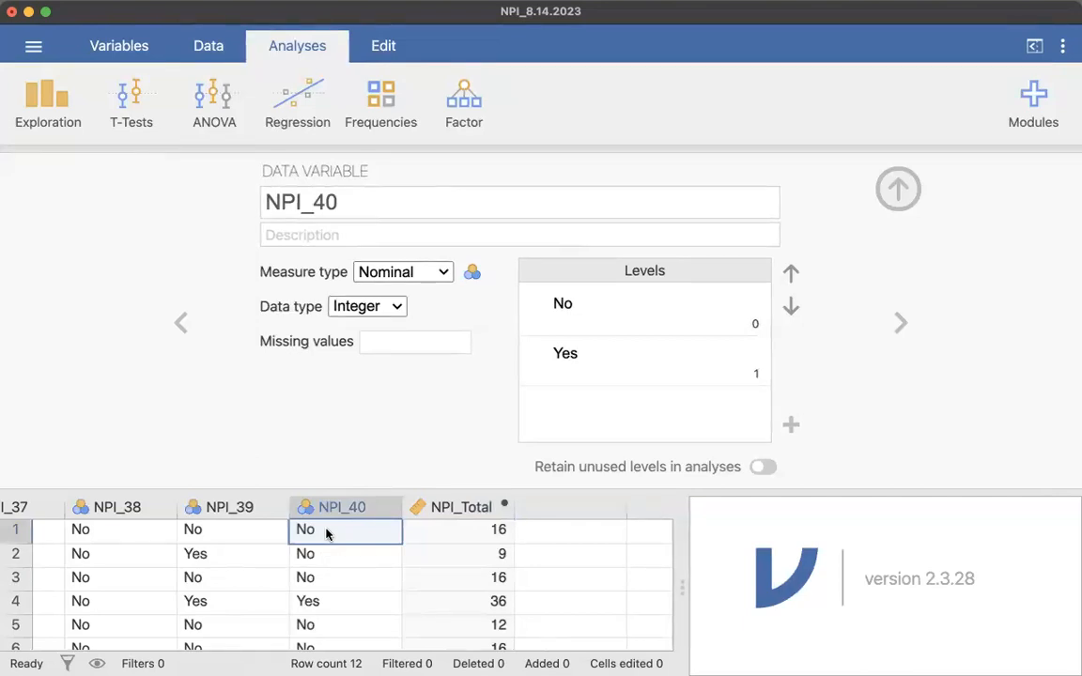
text(Yes)
key(Return)
key(Up)
key(Right)
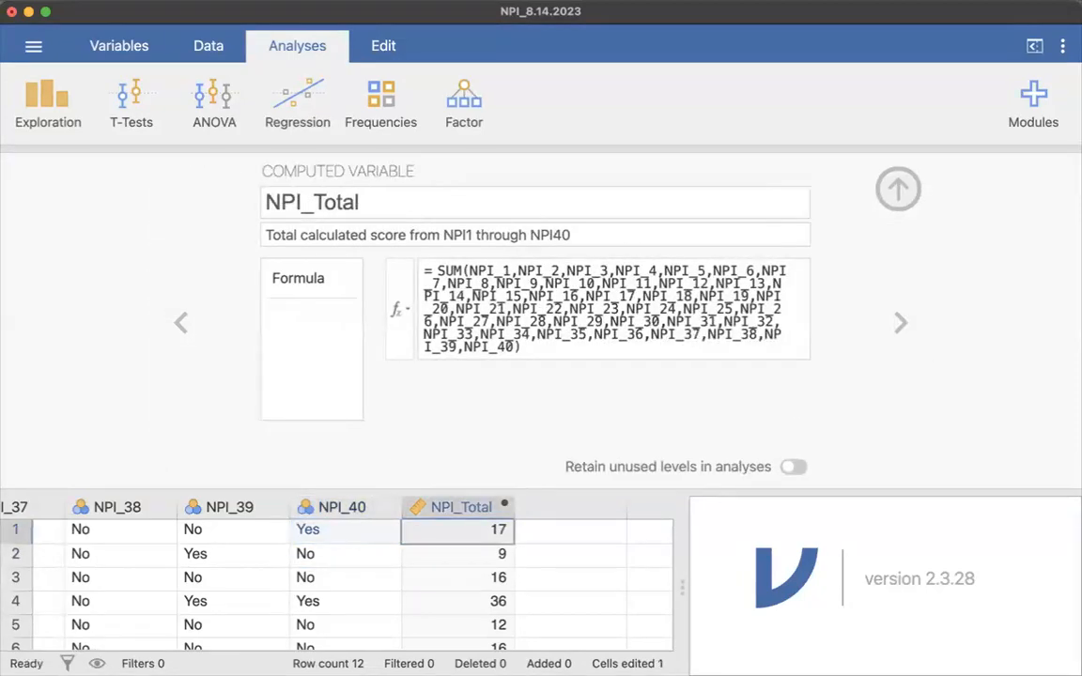
Set the first participant's NPI_40 response back to No.
key(Left)
text(No)
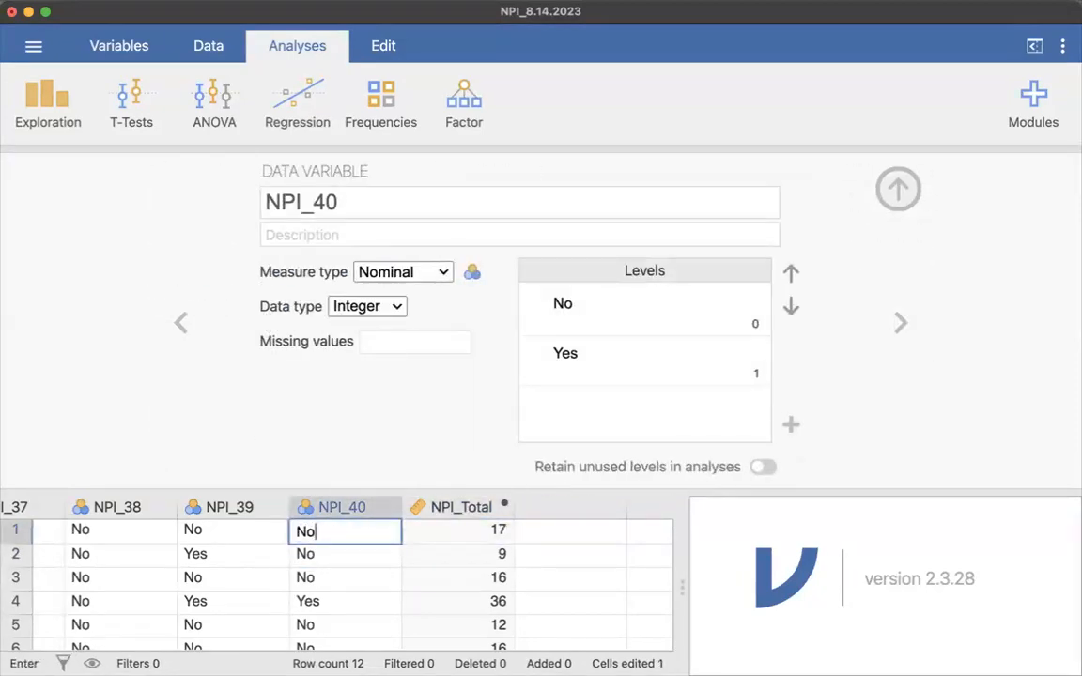
key(Return)
click(328, 581)
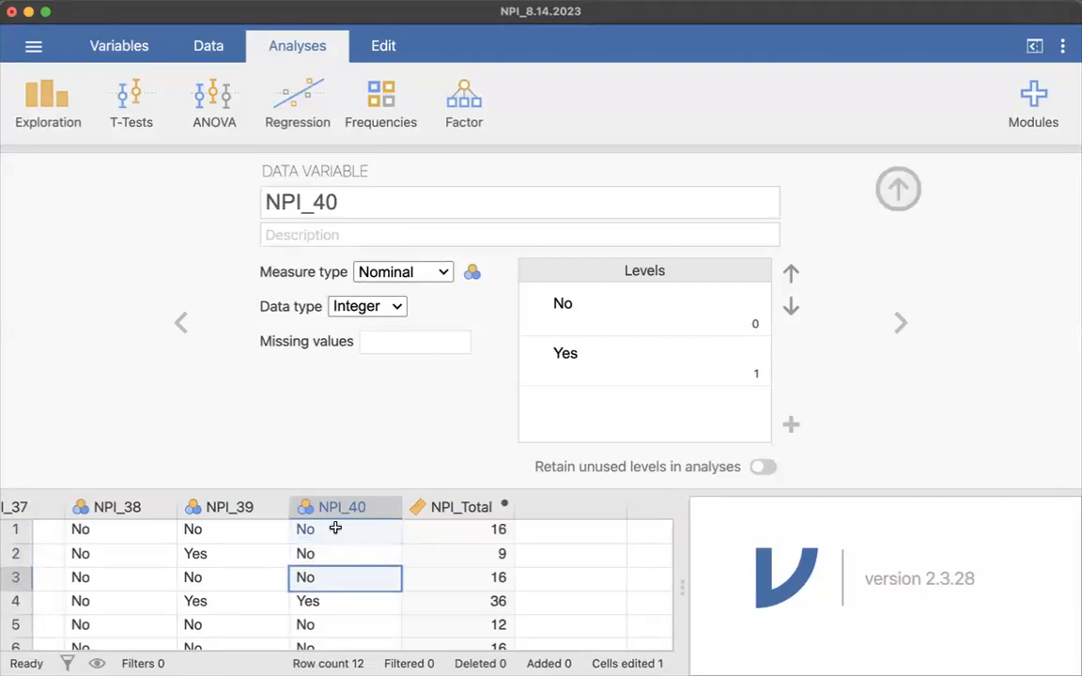
Copy the whole NPI_Total column and paste it into the empty column beside it.
click(462, 507)
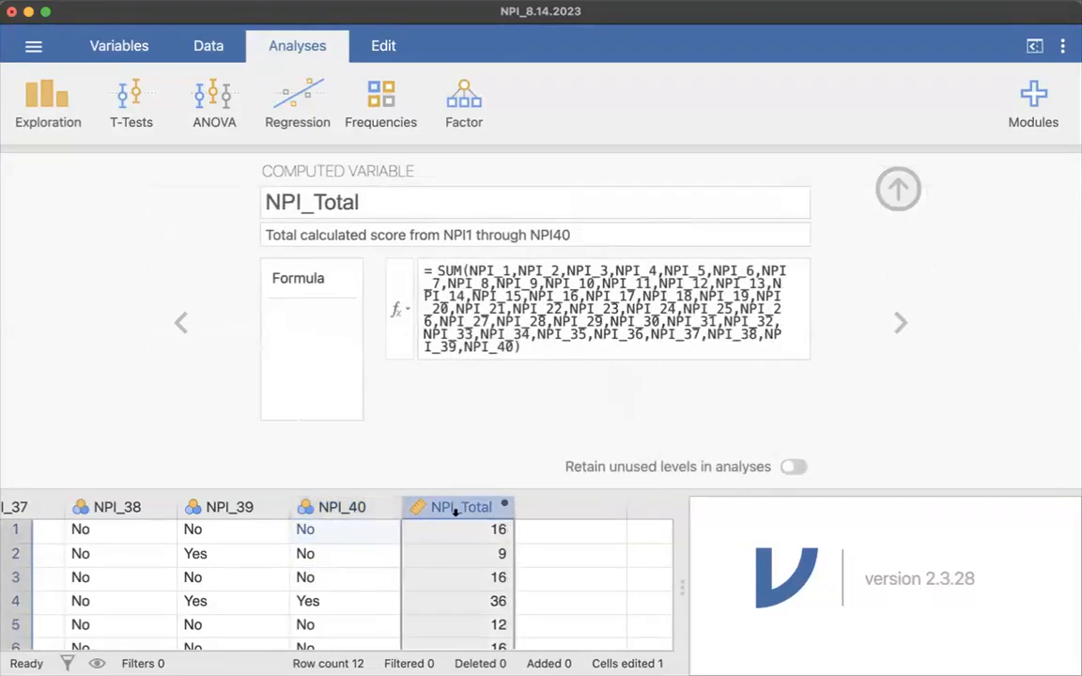
right_click(458, 508)
click(499, 501)
right_click(538, 510)
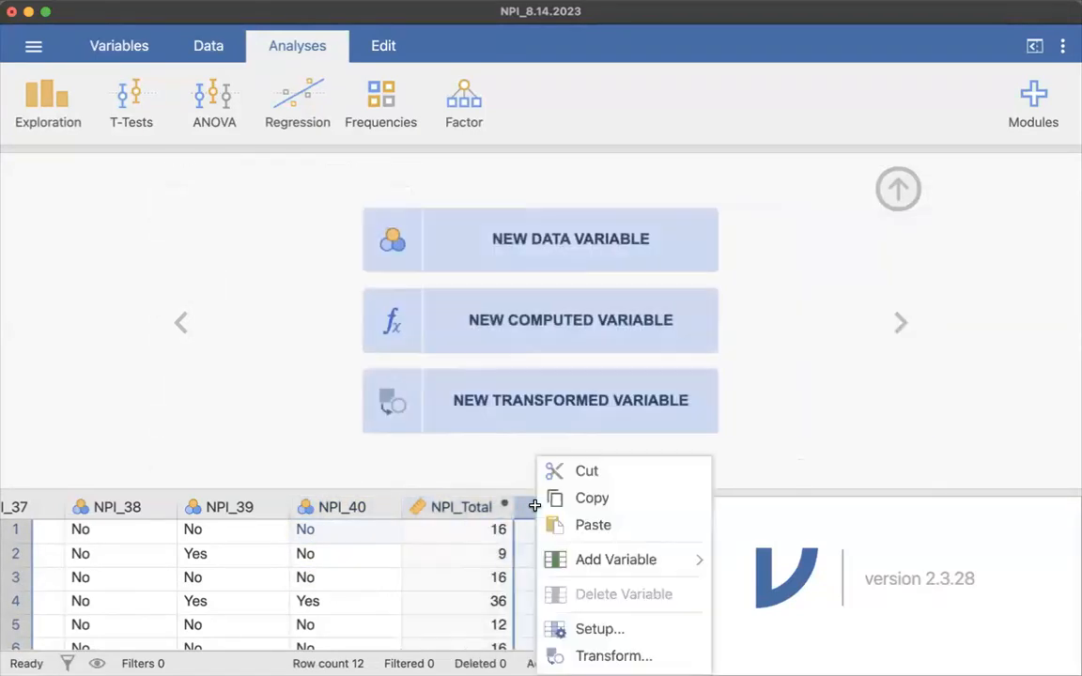
click(590, 533)
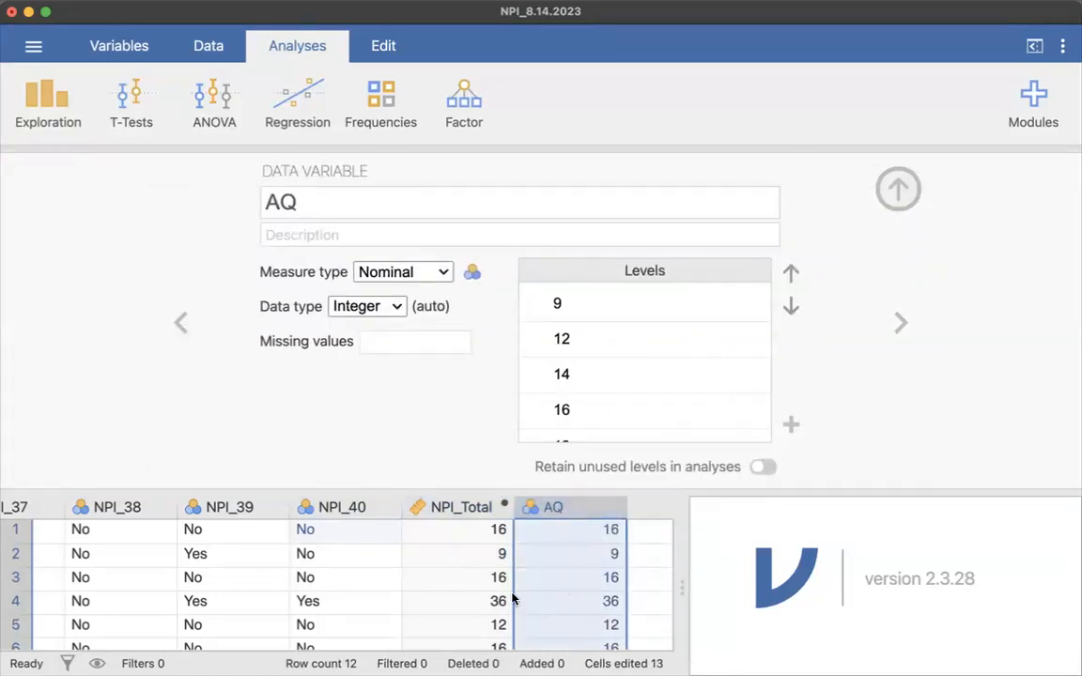
Delete the pasted AQ variable next to NPI_Total.
scroll(513, 597, right, 3)
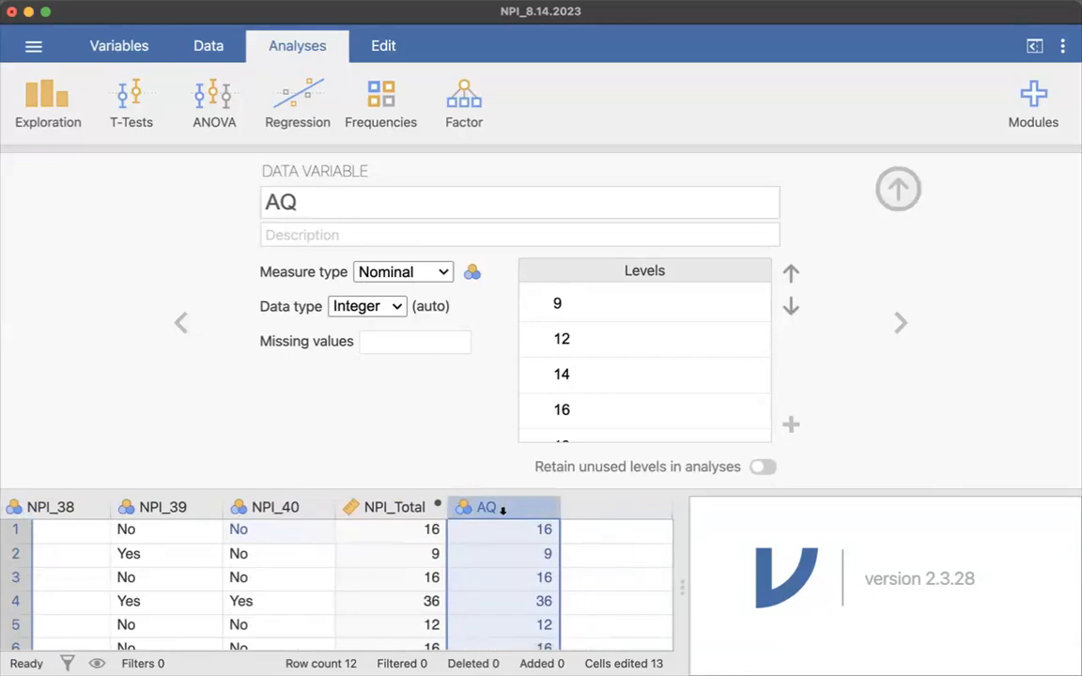
right_click(502, 509)
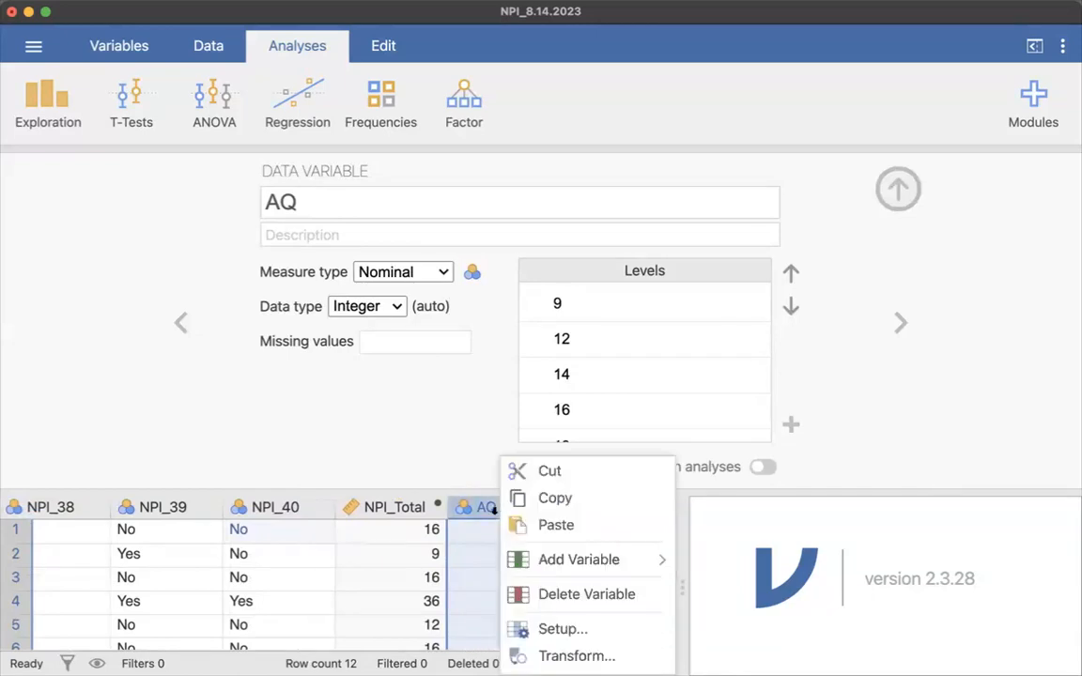
click(575, 593)
click(510, 200)
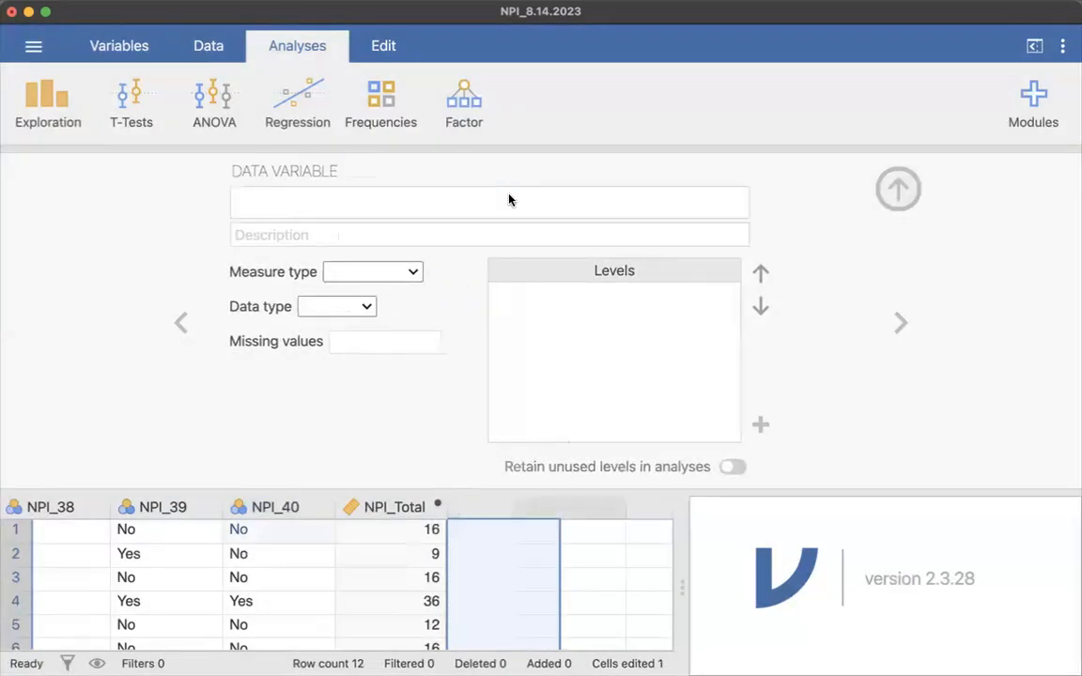
click(500, 578)
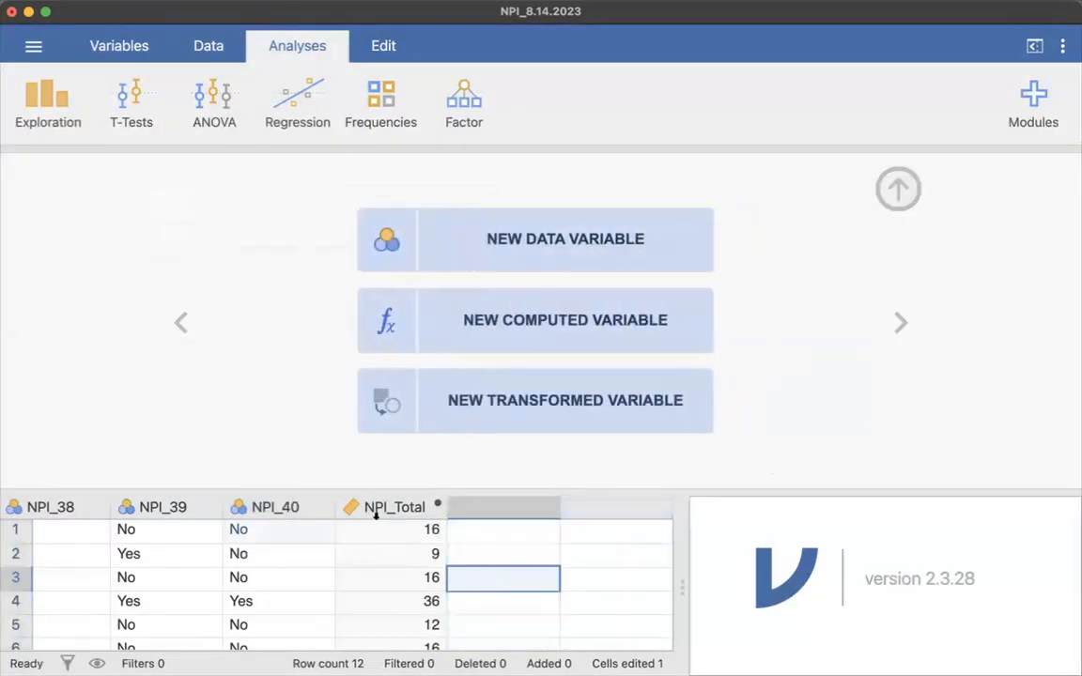
click(392, 561)
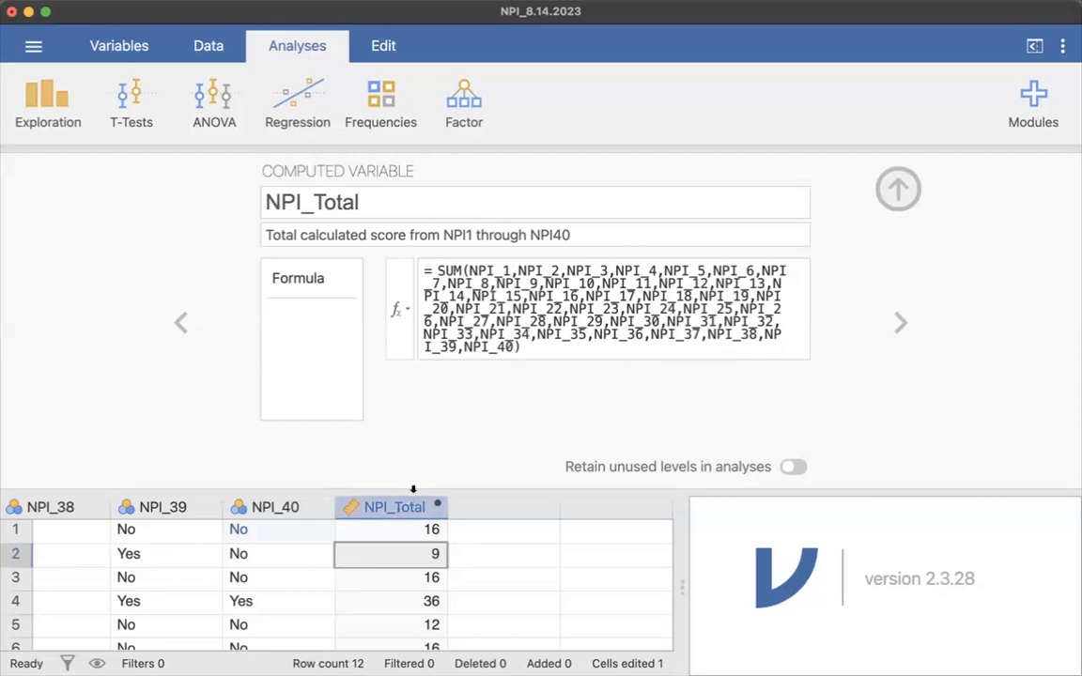
click(488, 538)
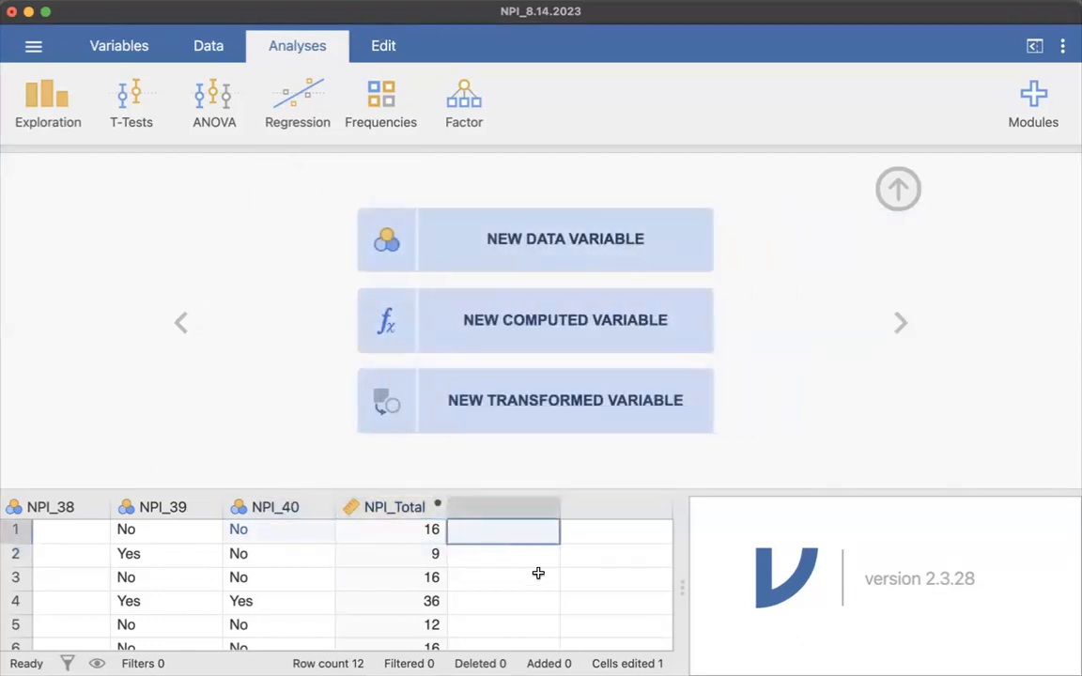